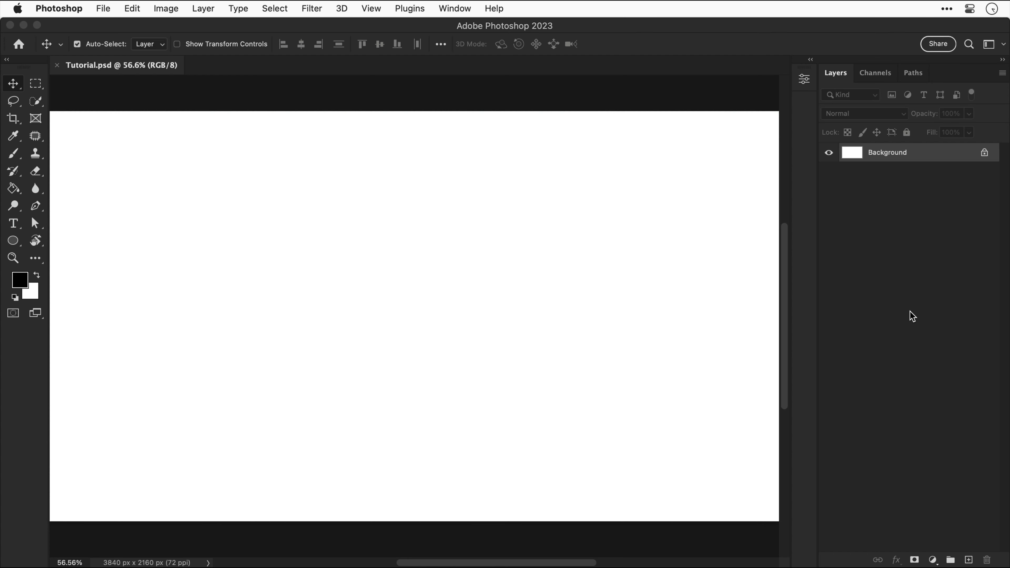
# Step: Check the canvas size, then fill the canvas with dark purple #200a4b using the Paint Bucket
pyautogui.press('super+alt+c')
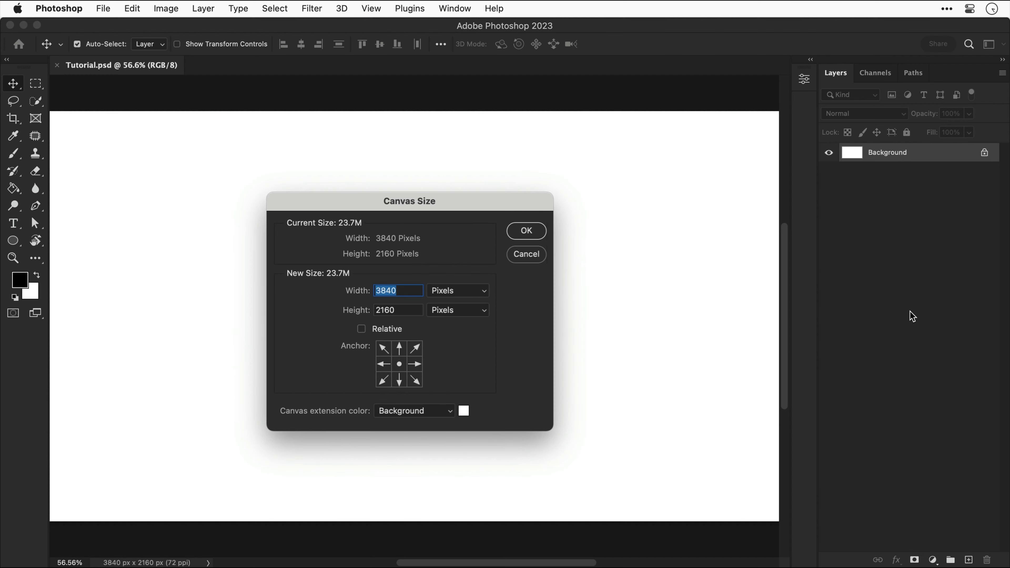
pyautogui.click(526, 254)
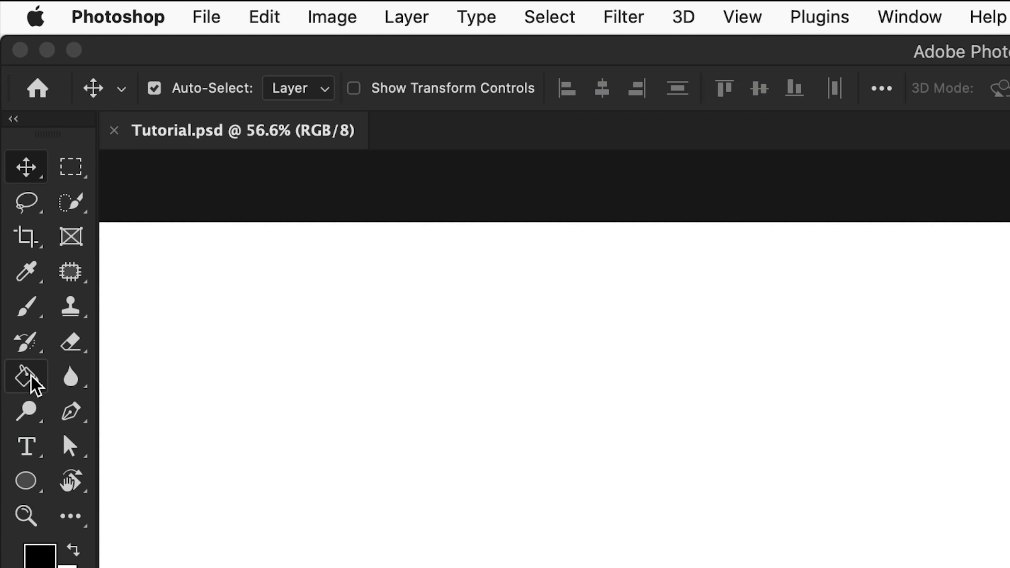
pyautogui.click(15, 189)
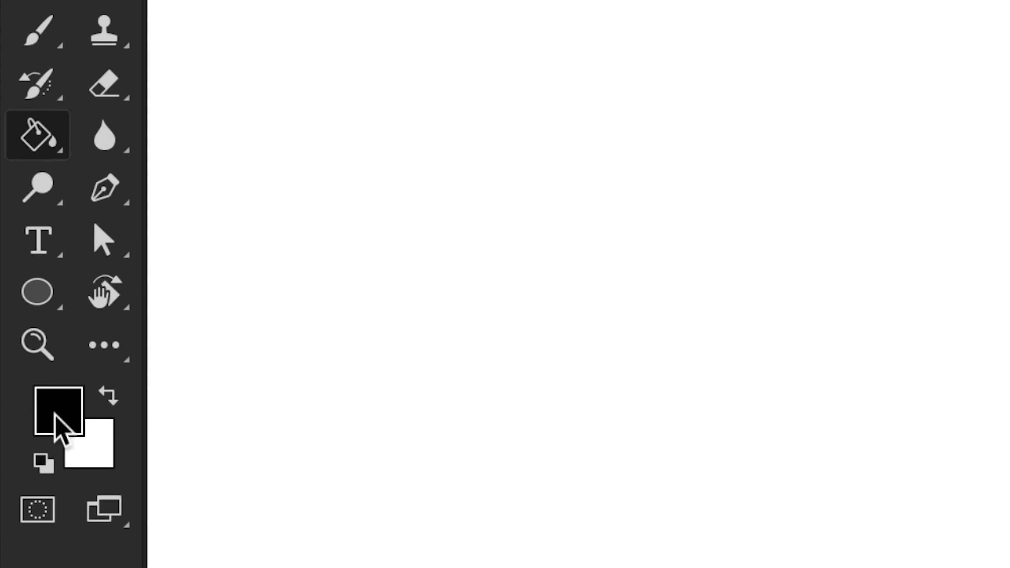
pyautogui.click(56, 426)
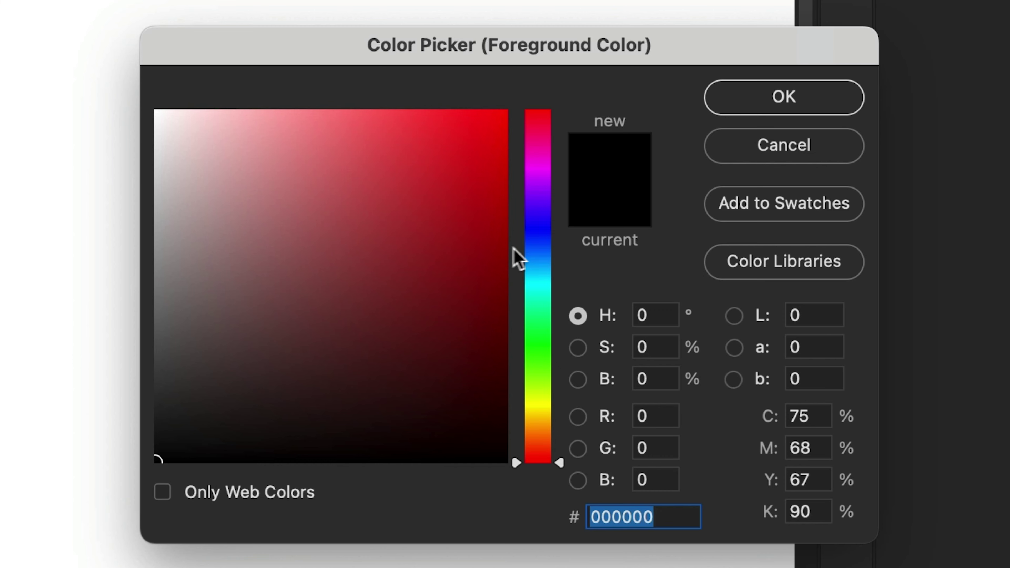
pyautogui.moveTo(534, 255); pyautogui.dragTo(541, 206)
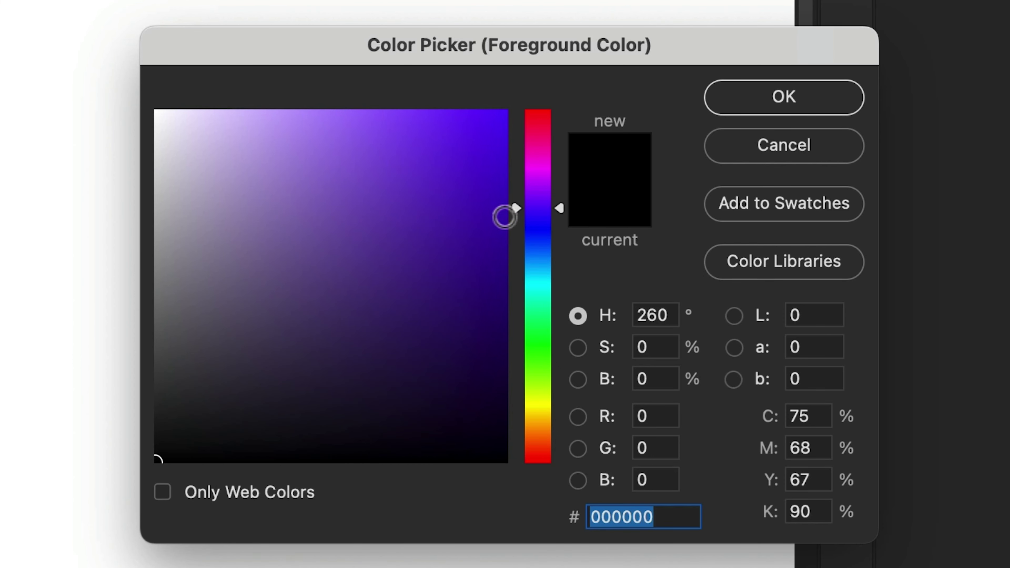
pyautogui.moveTo(466, 245); pyautogui.dragTo(460, 359)
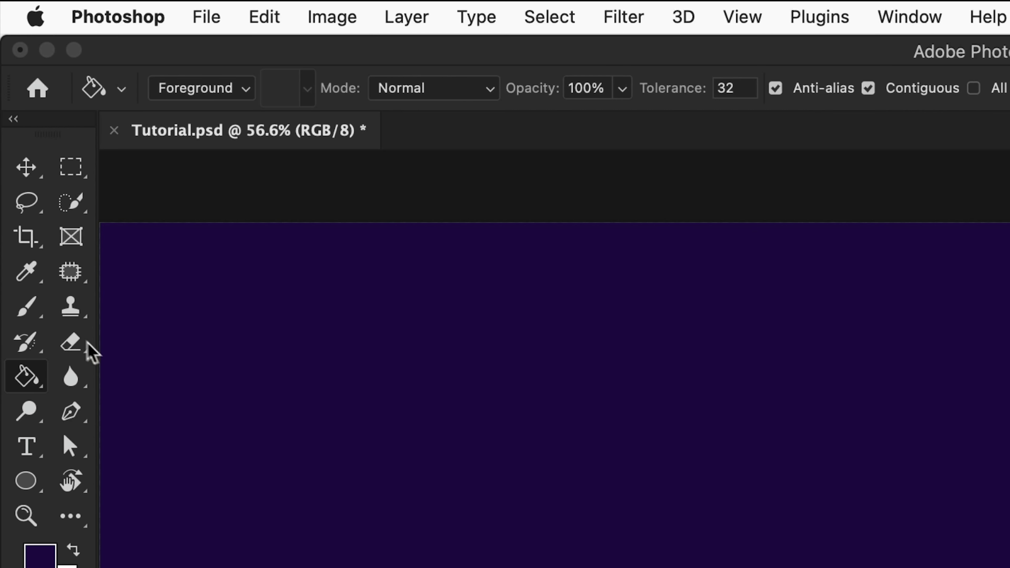
# Step: Set up a soft round brush with 0% hardness, 178 px size and a flattened elliptical tip
pyautogui.click(27, 307)
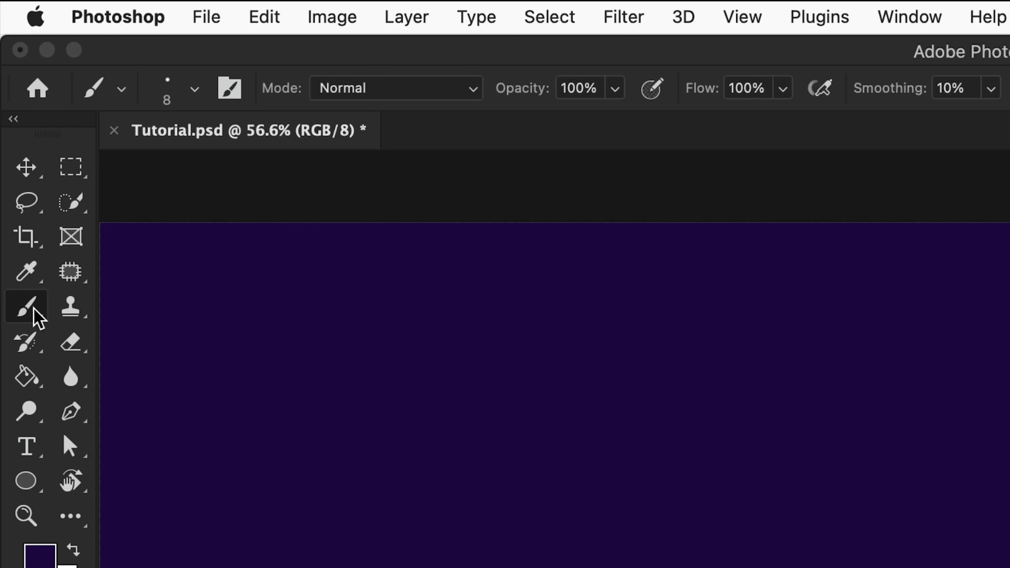
pyautogui.click(195, 90)
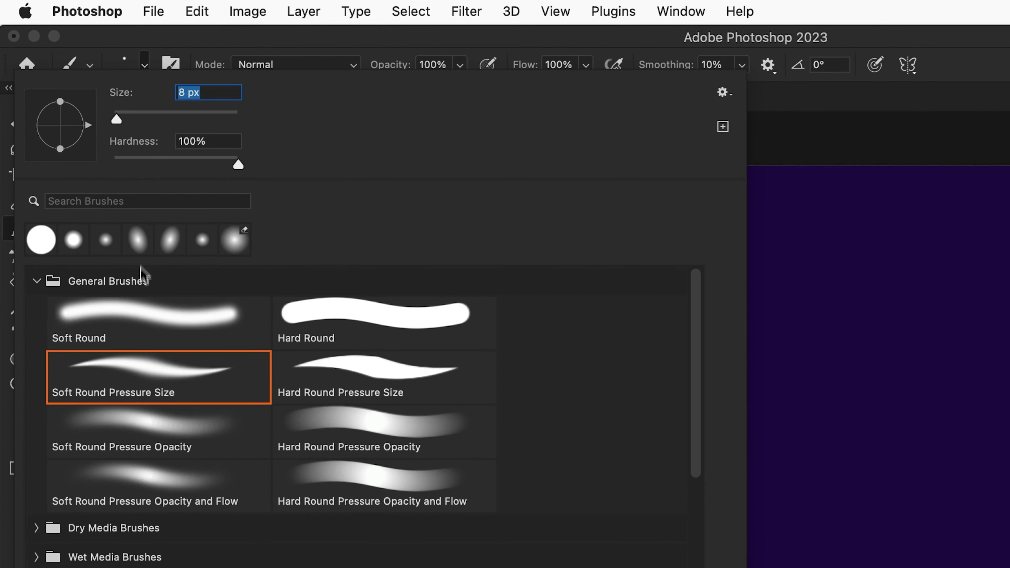
pyautogui.click(139, 428)
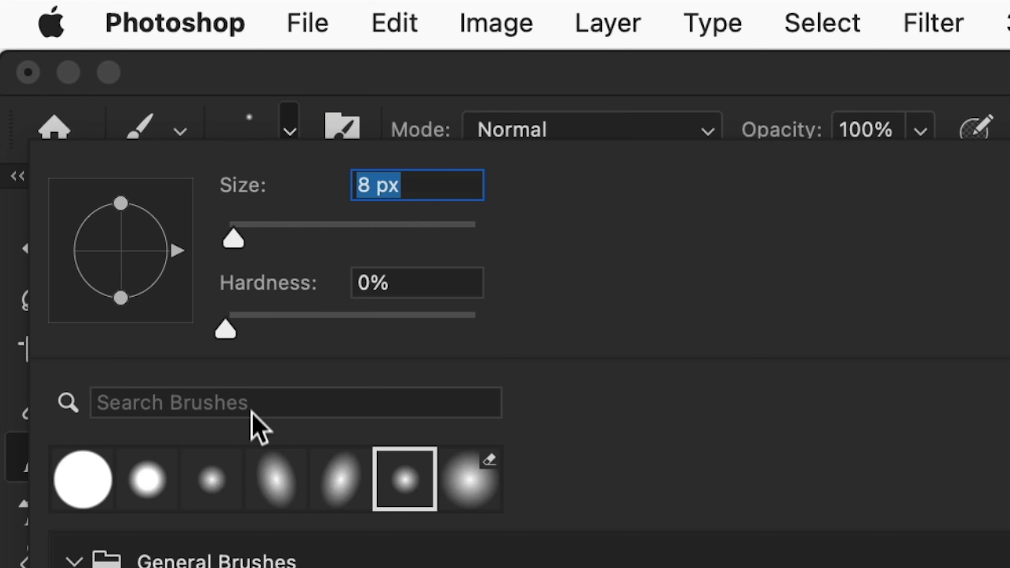
pyautogui.moveTo(116, 120); pyautogui.dragTo(169, 121)
pyautogui.moveTo(337, 240); pyautogui.dragTo(401, 241)
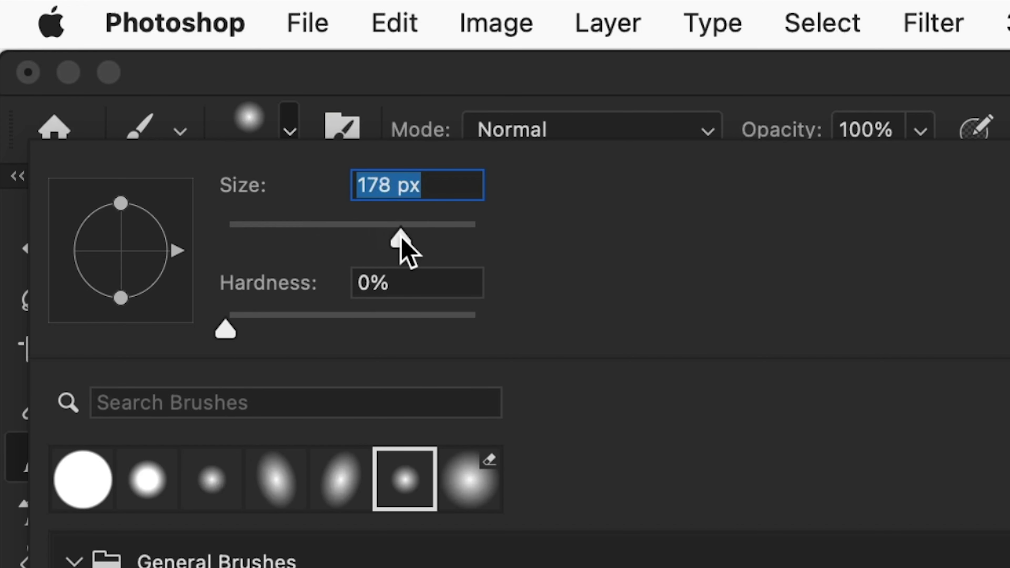
pyautogui.moveTo(121, 204); pyautogui.dragTo(121, 231)
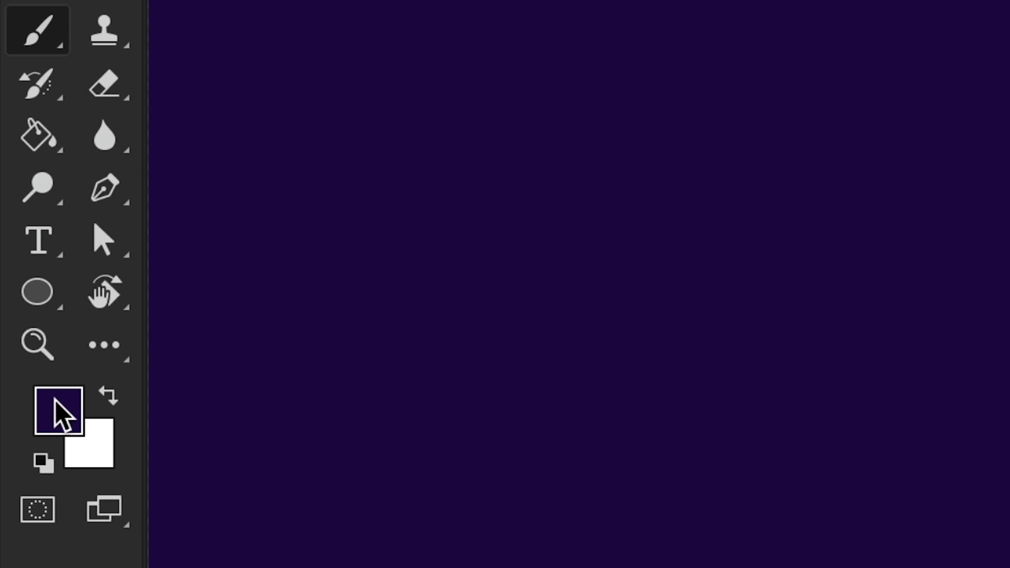
# Step: Set the foreground colour to a bright, slightly pinkish magenta
pyautogui.click(71, 394)
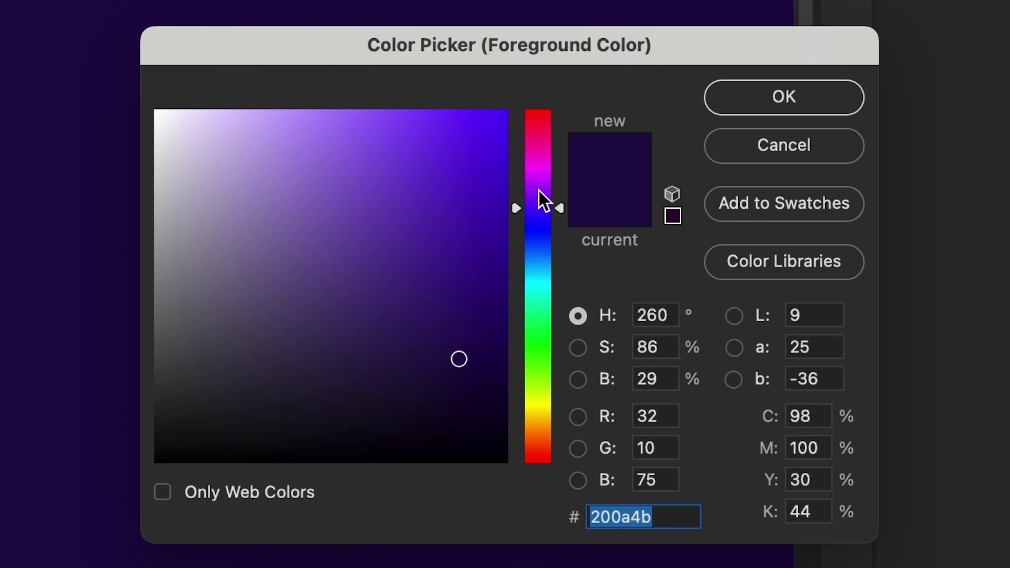
pyautogui.moveTo(543, 201); pyautogui.dragTo(552, 167)
pyautogui.click(471, 274)
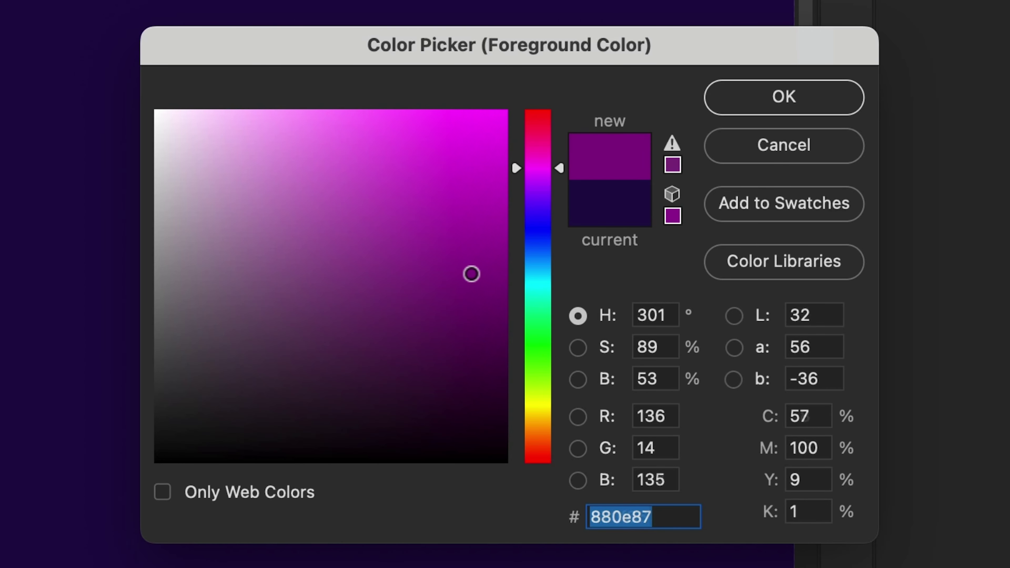
pyautogui.click(490, 241)
pyautogui.click(544, 155)
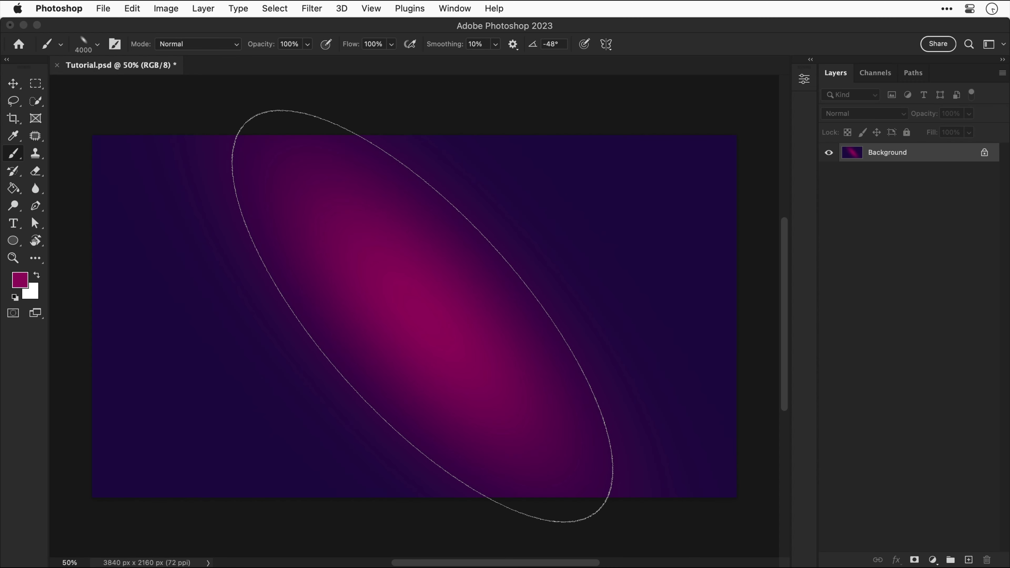
# Step: Repaint the large diagonal magenta glow further up-left and shrink the brush to 1600
pyautogui.press('super+z')
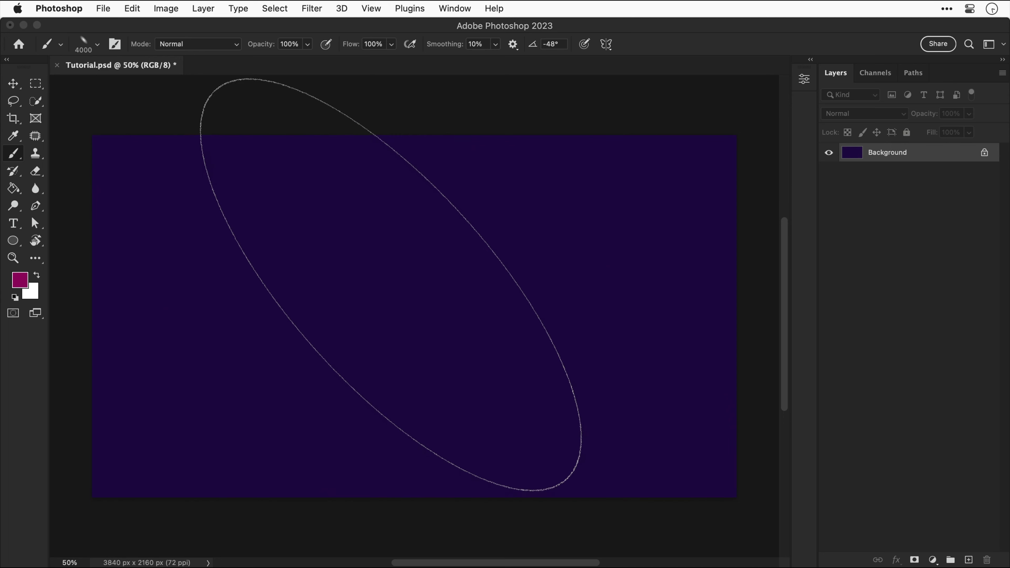
pyautogui.click(373, 250)
pyautogui.press('super+z')
pyautogui.click(356, 235)
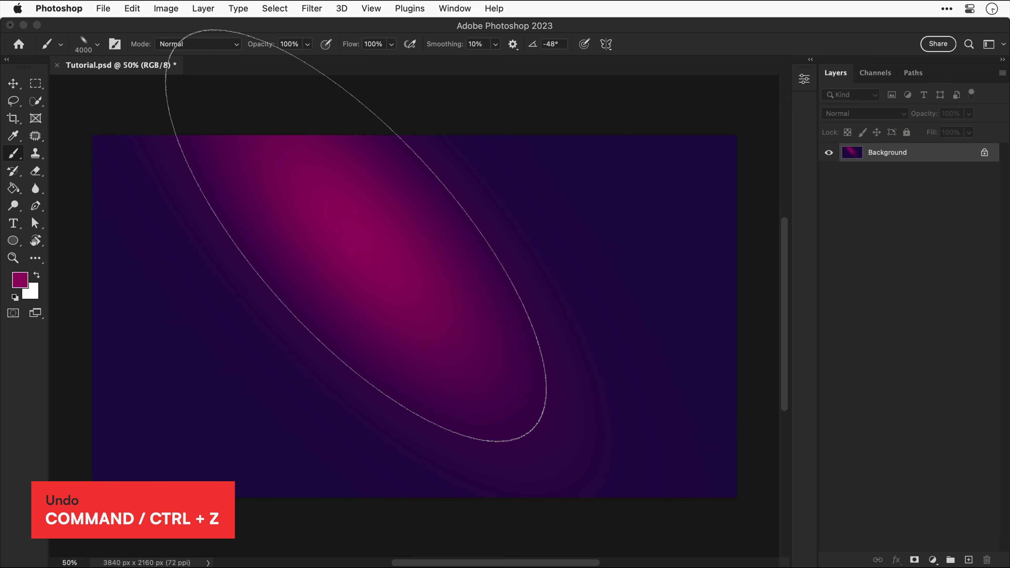
pyautogui.press('[')
pyautogui.press('[')
pyautogui.press('[')
pyautogui.press('[')
pyautogui.press('[')
pyautogui.press('[')
pyautogui.press('[')
pyautogui.press('[')
pyautogui.press('[')
pyautogui.press('[')
pyautogui.press('[')
pyautogui.press('[')
pyautogui.press('[')
pyautogui.press('[')
pyautogui.press('[')
pyautogui.press('[')
pyautogui.press('[')
pyautogui.press('[')
pyautogui.press('[')
pyautogui.press('[')
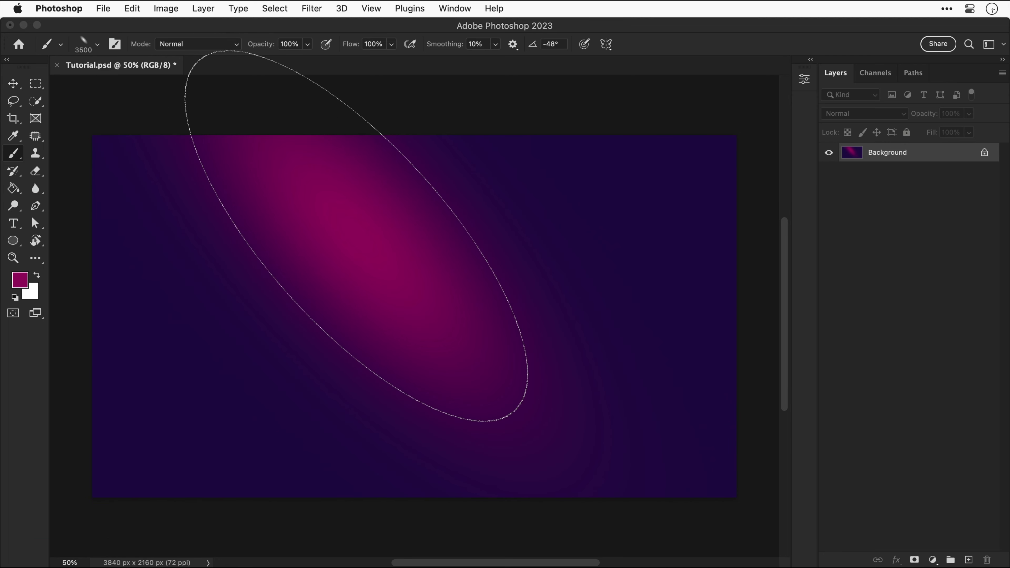
pyautogui.press('[')
# Step: Paint a smaller magenta glow at lower left and lower the brush flow to 24%
pyautogui.click(223, 386)
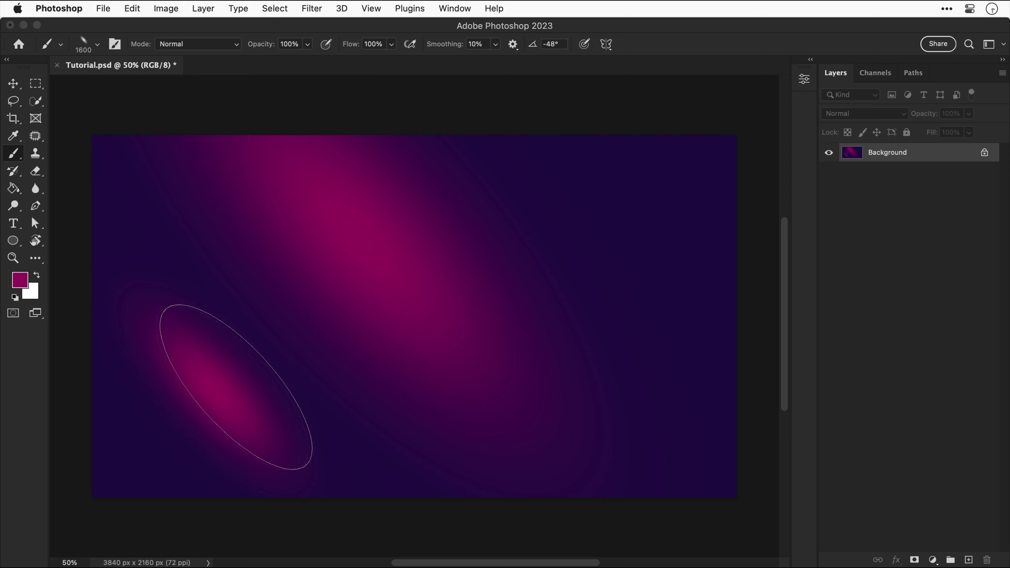
pyautogui.click(658, 310)
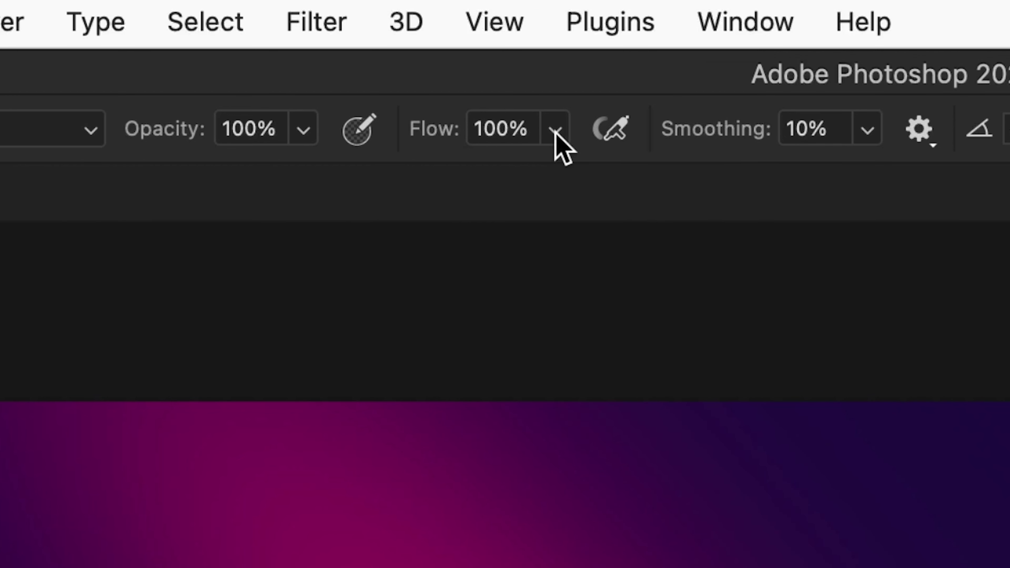
pyautogui.click(556, 134)
pyautogui.moveTo(555, 173); pyautogui.dragTo(413, 176)
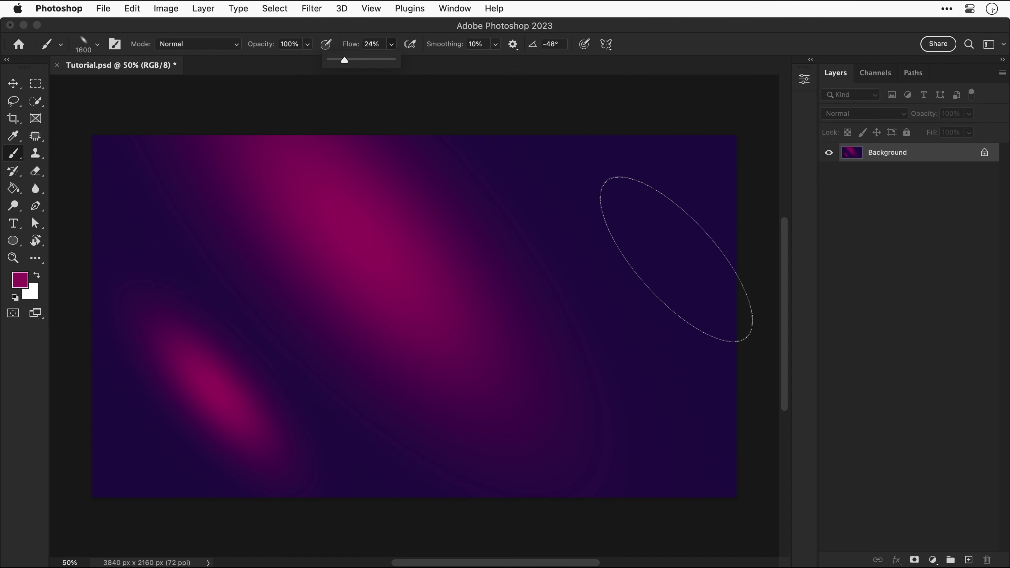
# Step: Add faint magenta dabs at the right edge, upper-left, top centre and bottom with a 500 brush
pyautogui.click(676, 260)
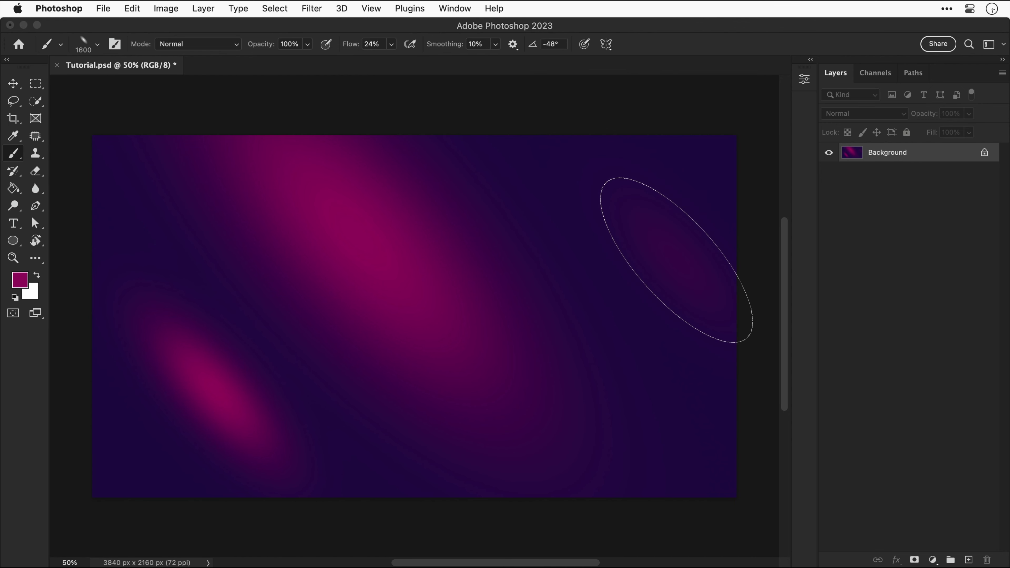
pyautogui.press('[')
pyautogui.press('[')
pyautogui.press('[')
pyautogui.press('[')
pyautogui.press('[')
pyautogui.press('[')
pyautogui.press('[')
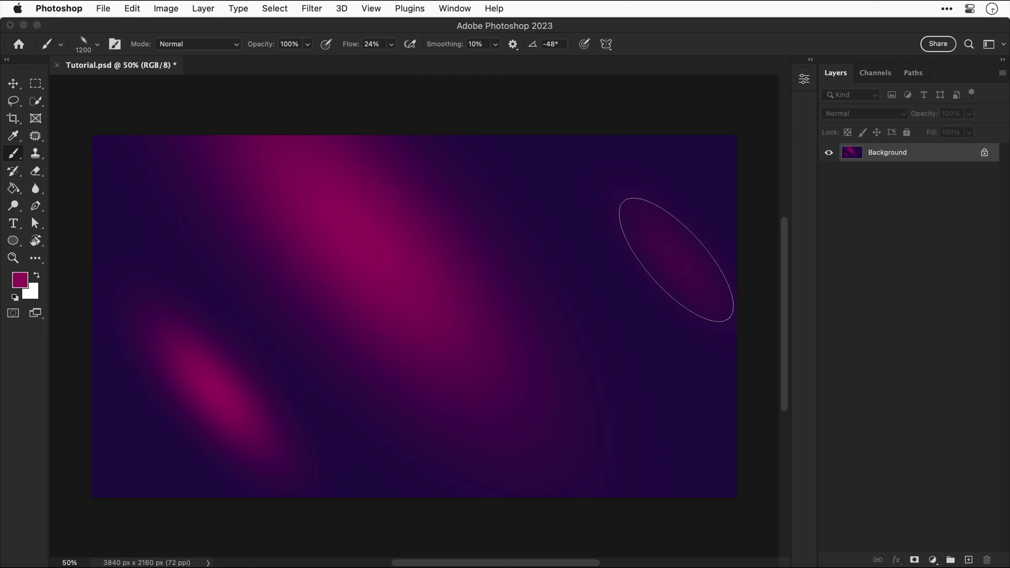
pyautogui.press('[')
pyautogui.press('[')
pyautogui.press('[')
pyautogui.press('[')
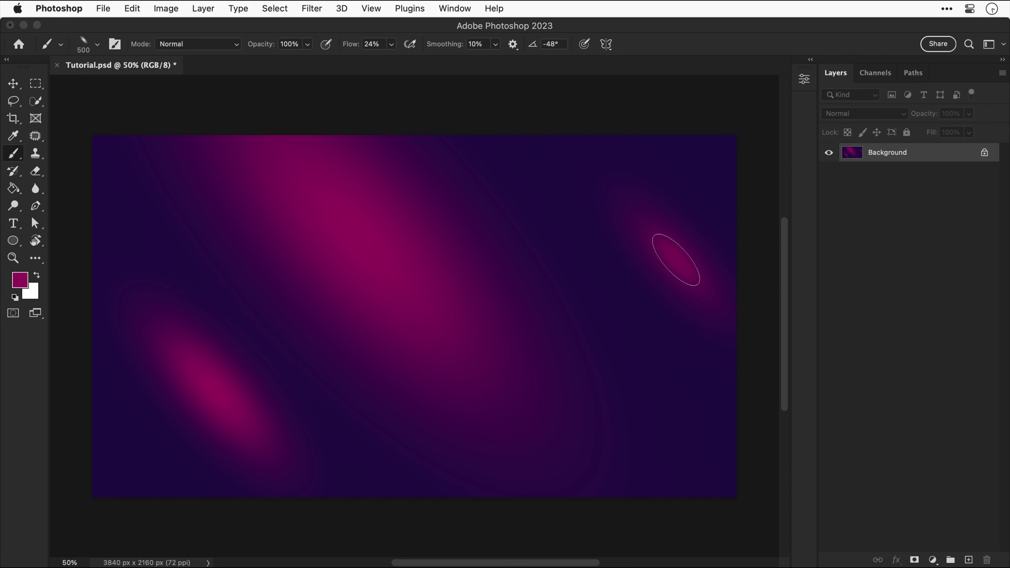
pyautogui.click(676, 259)
pyautogui.press('Return')
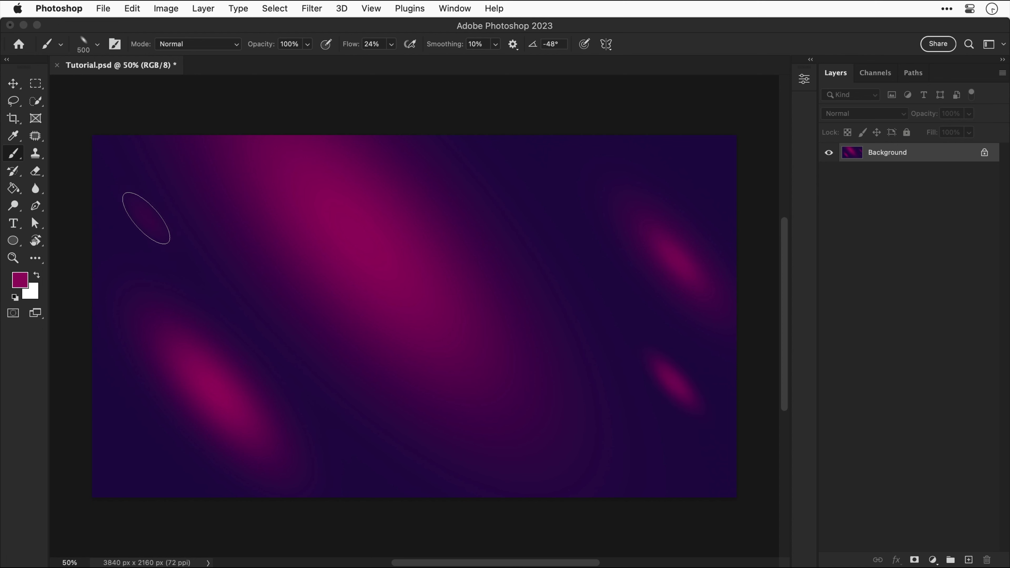
pyautogui.click(147, 219)
pyautogui.click(541, 155)
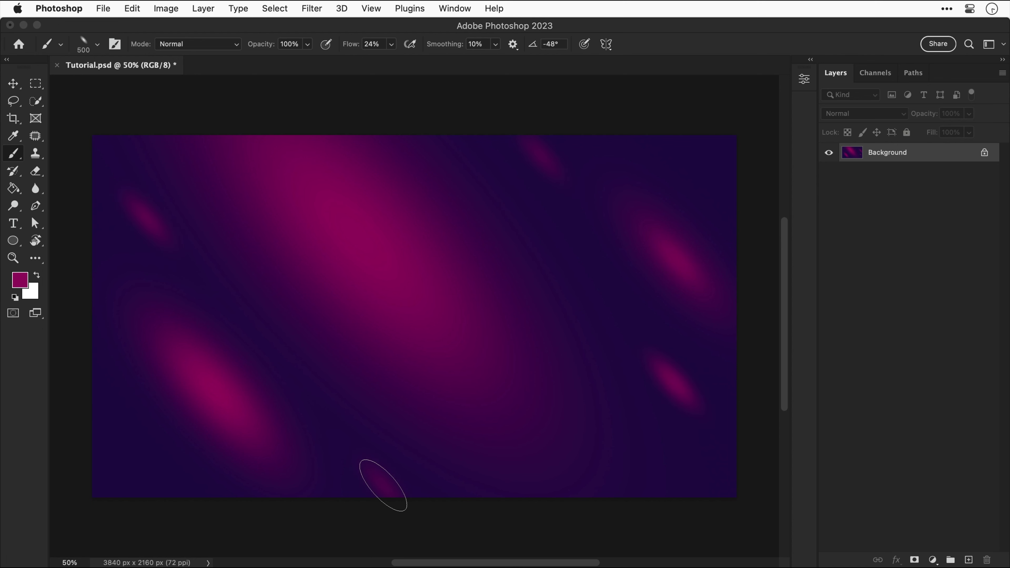
# Step: Set the foreground colour to bright yellow
pyautogui.click(22, 281)
pyautogui.moveTo(656, 390); pyautogui.dragTo(655, 446)
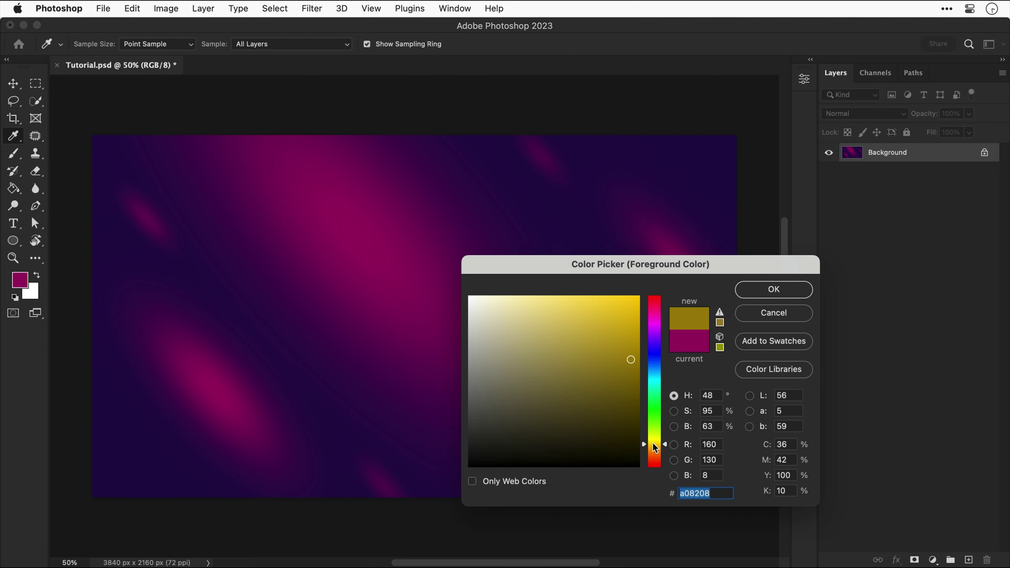
pyautogui.click(608, 298)
pyautogui.press('Return')
# Step: Paint yellow cores into the lower-right, bottom, upper-left, top, right and lower-left magenta glows
pyautogui.click(672, 382)
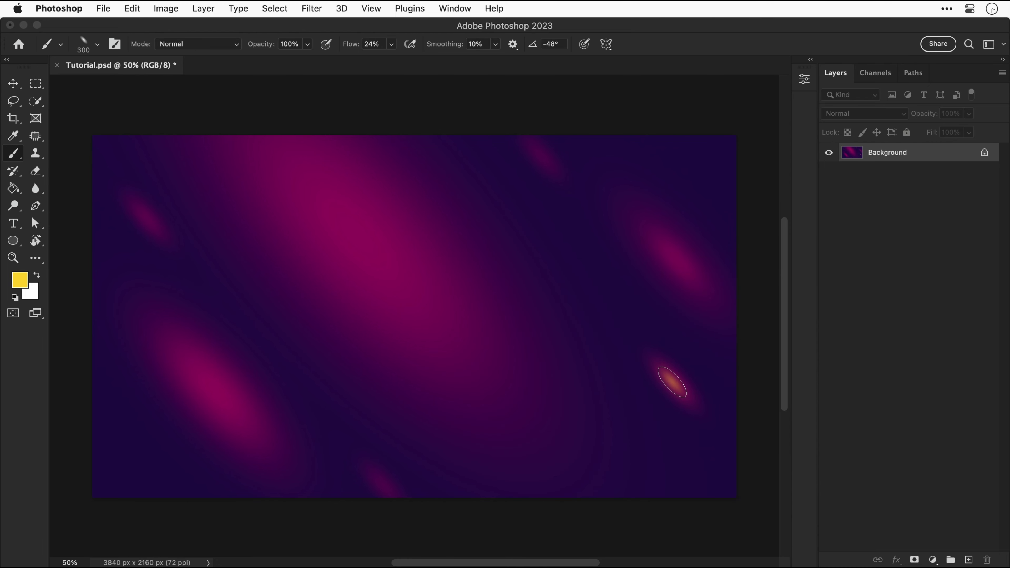
pyautogui.click(398, 487)
pyautogui.click(149, 219)
pyautogui.click(541, 155)
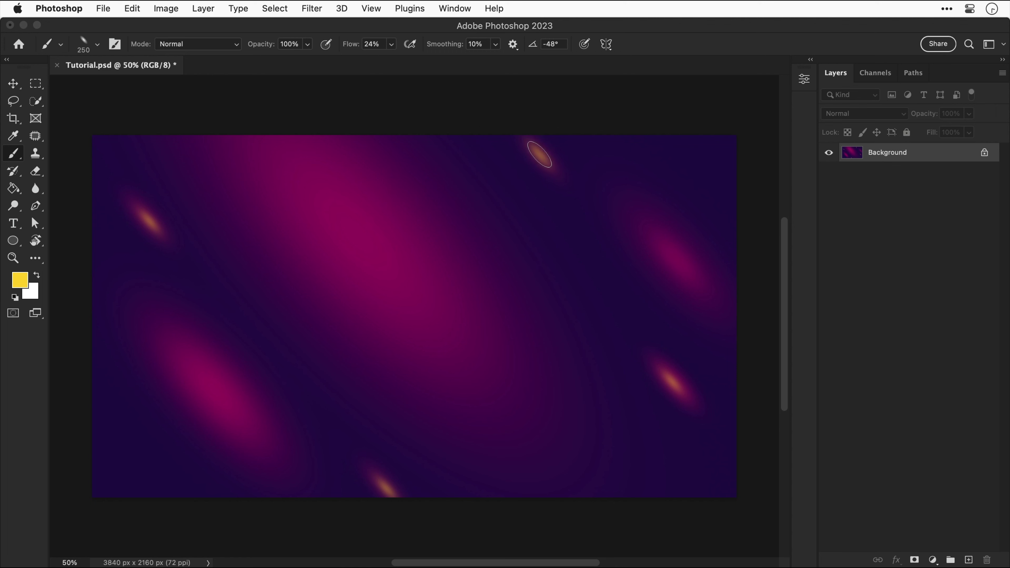
pyautogui.press(']')
pyautogui.press(']')
pyautogui.click(678, 262)
pyautogui.click(217, 388)
# Step: Paint a broad orange streak diagonally through the central glow with a much larger brush
pyautogui.press(']')
pyautogui.press(']')
pyautogui.press(']')
pyautogui.press(']')
pyautogui.press(']')
pyautogui.press(']')
pyautogui.press(']')
pyautogui.press(']')
pyautogui.press(']')
pyautogui.press(']')
pyautogui.press(']')
pyautogui.press(']')
pyautogui.press(']')
pyautogui.press(']')
pyautogui.press(']')
pyautogui.press(']')
pyautogui.press(']')
pyautogui.press(']')
pyautogui.press(']')
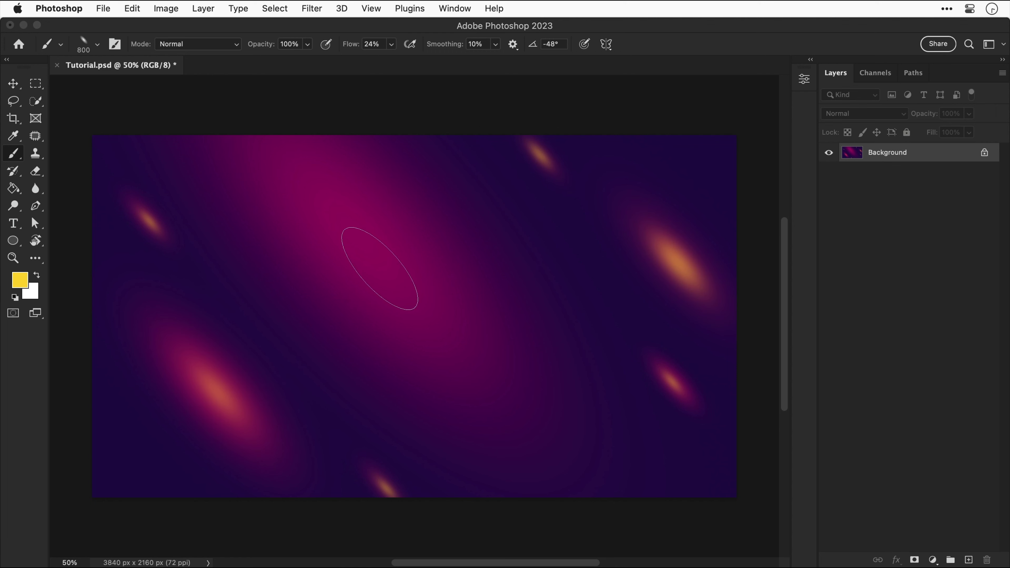
pyautogui.moveTo(362, 246); pyautogui.dragTo(303, 171)
pyautogui.press('[')
pyautogui.press('[')
pyautogui.press('[')
pyautogui.press('[')
pyautogui.press('[')
pyautogui.press('[')
pyautogui.press('[')
pyautogui.press('[')
pyautogui.press('[')
pyautogui.press('[')
pyautogui.press('[')
pyautogui.press('[')
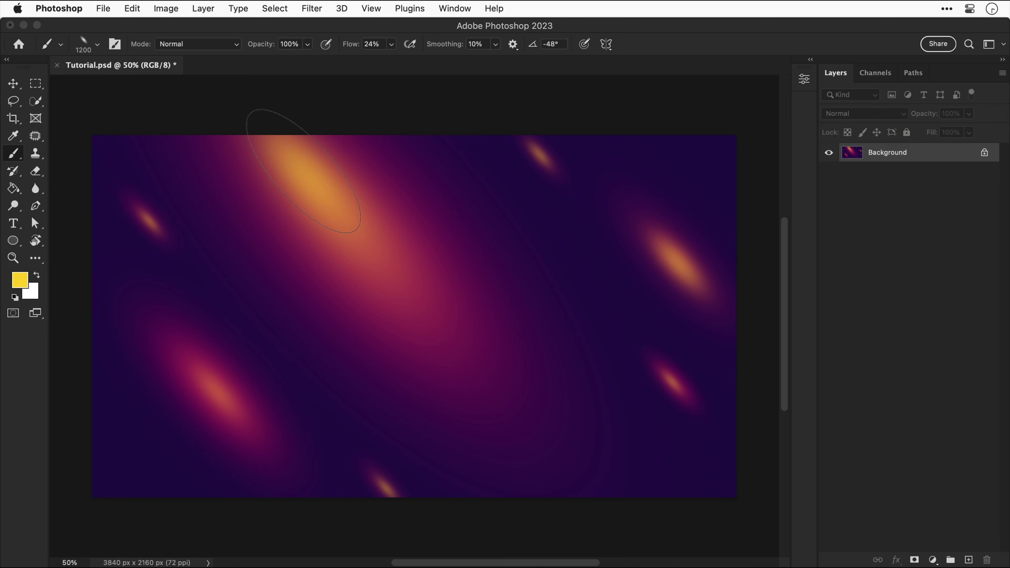
# Step: Duplicate the background as Layer 1 and convert it to a smart object
pyautogui.press('v')
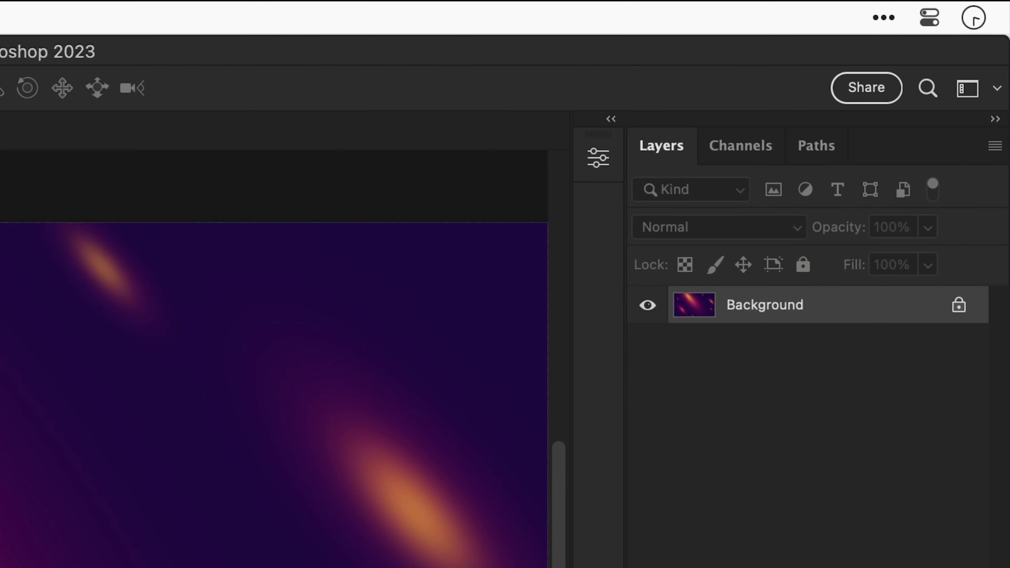
pyautogui.press('super+j')
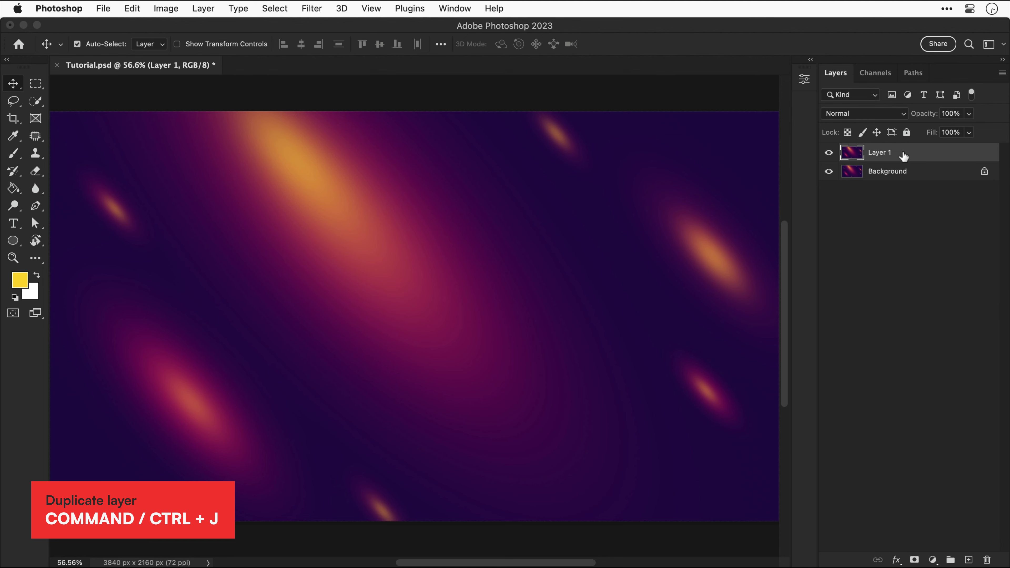
pyautogui.rightClick(904, 155)
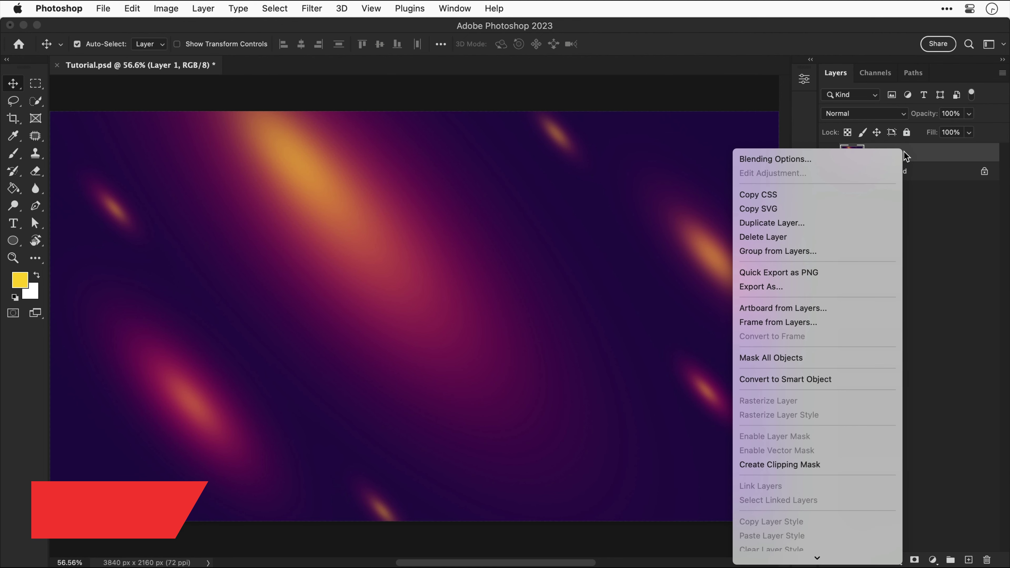
pyautogui.click(813, 380)
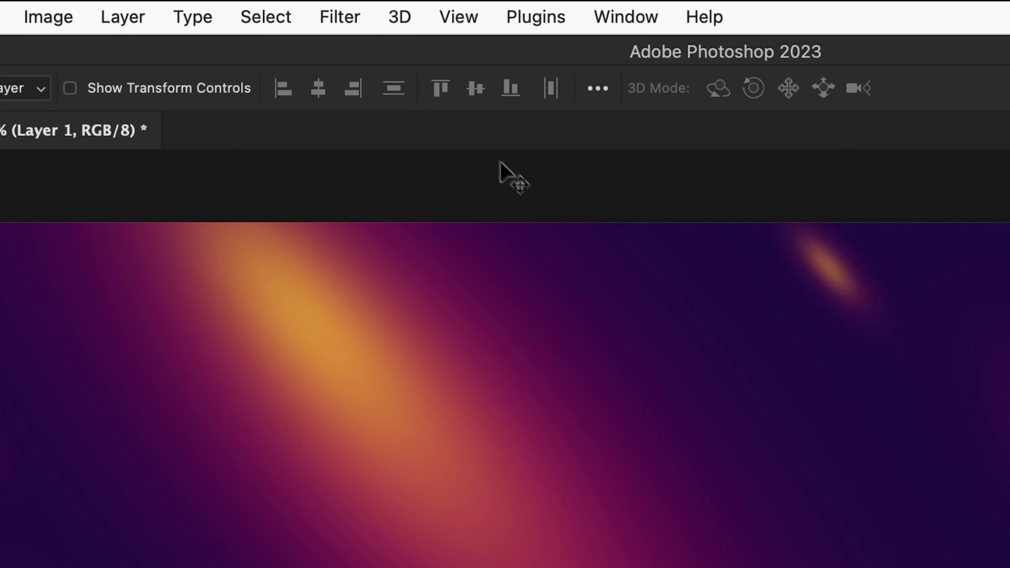
pyautogui.click(311, 8)
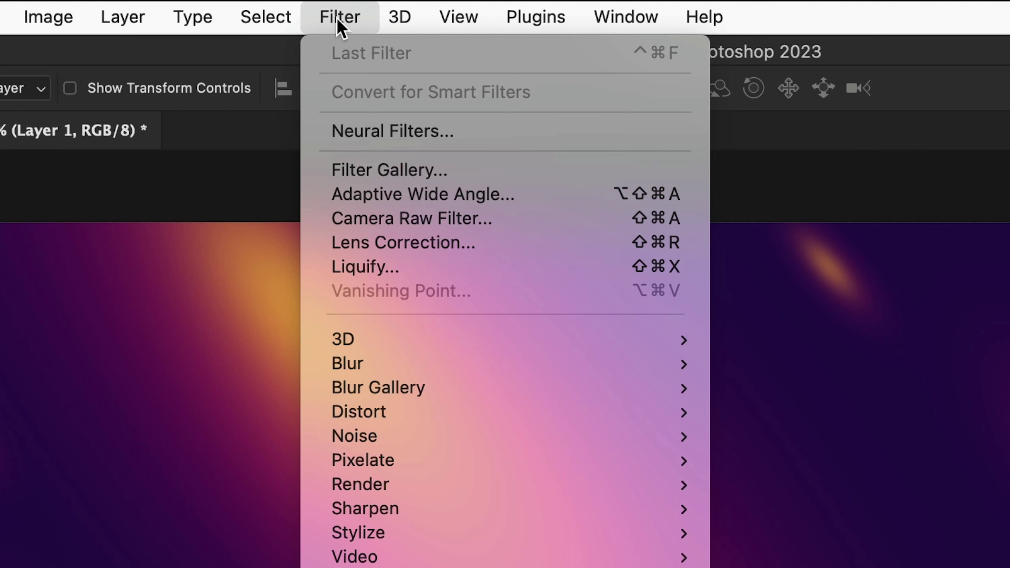
# Step: Open Liquify on Layer 1 with a 2500 brush, backdrop hidden and Pin Edges enabled
pyautogui.click(336, 267)
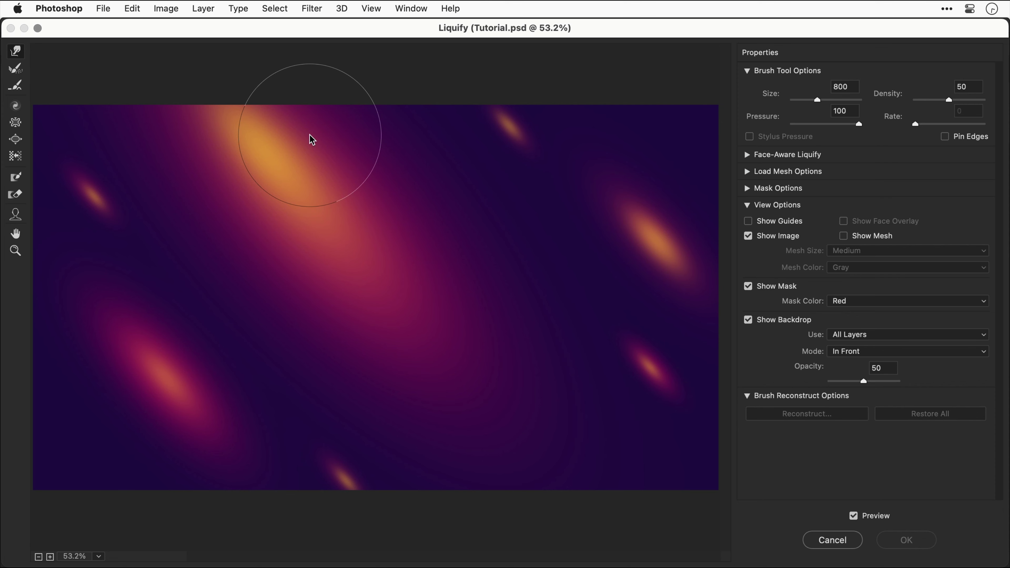
pyautogui.press('super+minus')
pyautogui.press('super+minus')
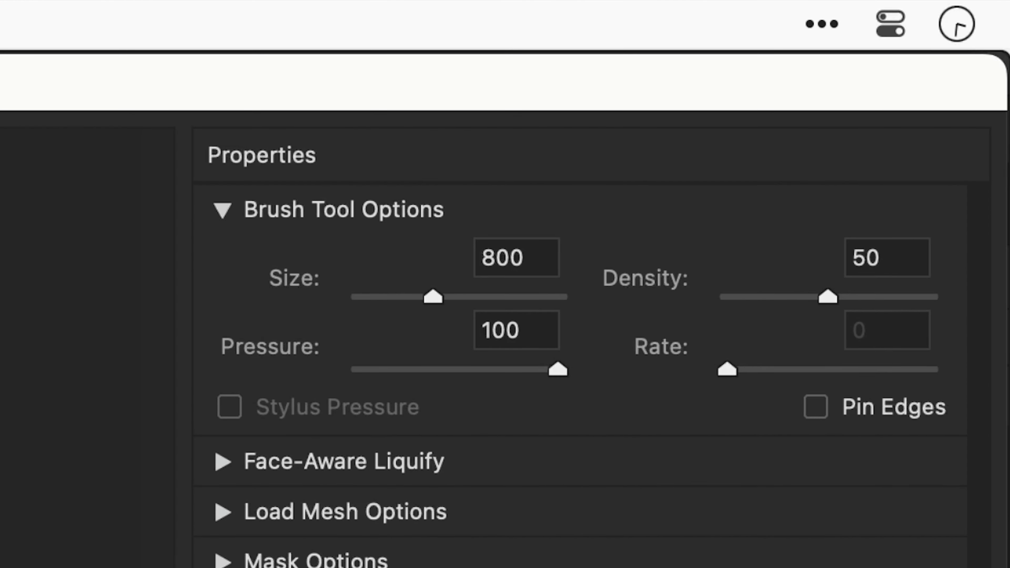
pyautogui.press(']')
pyautogui.press(']')
pyautogui.press(']')
pyautogui.press(']')
pyautogui.press(']')
pyautogui.press(']')
pyautogui.press(']')
pyautogui.press(']')
pyautogui.press(']')
pyautogui.press(']')
pyautogui.press(']')
pyautogui.press(']')
pyautogui.press(']')
pyautogui.press(']')
pyautogui.press(']')
pyautogui.press(']')
pyautogui.press(']')
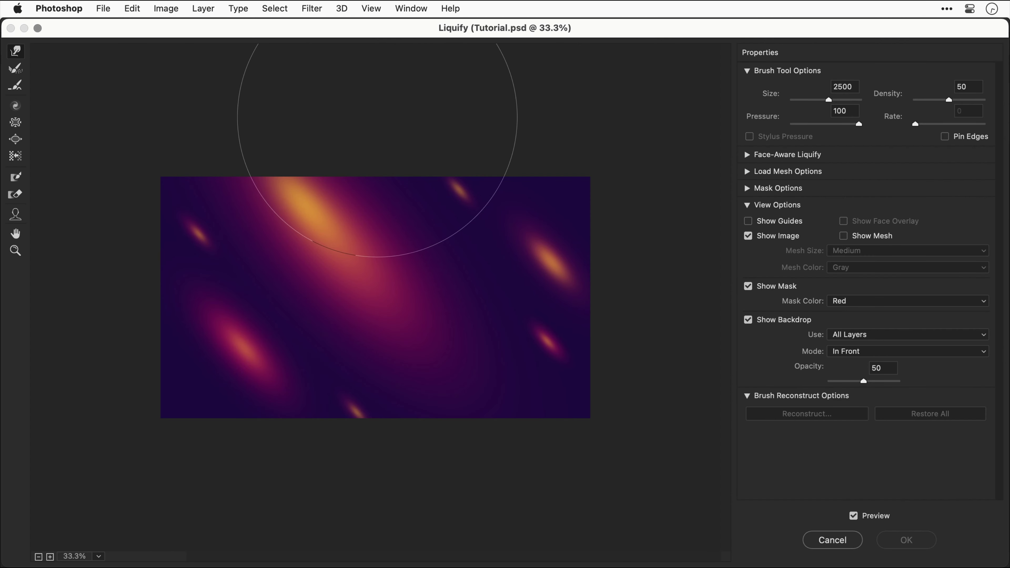
pyautogui.moveTo(377, 117); pyautogui.dragTo(368, 344)
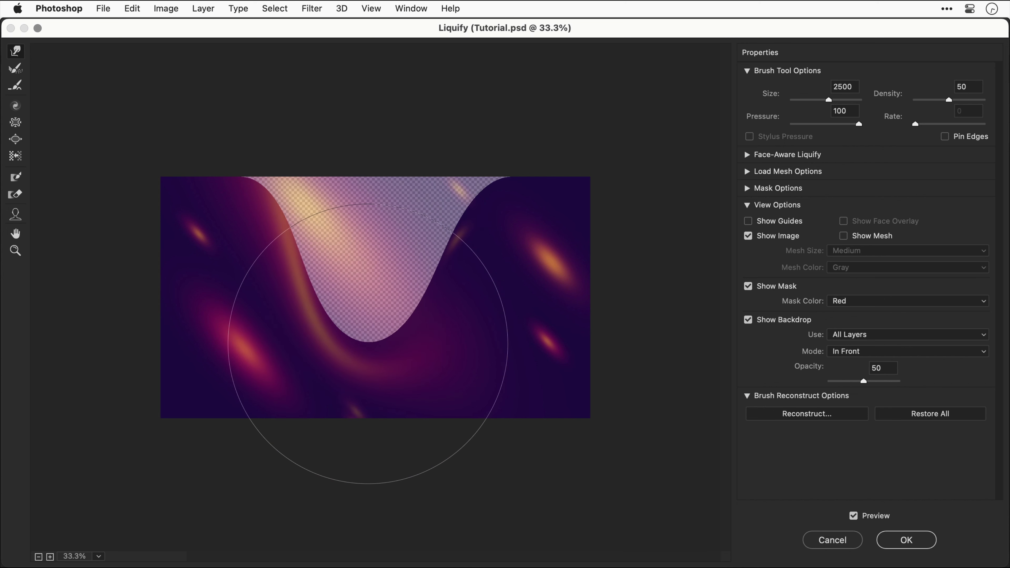
pyautogui.press('super+z')
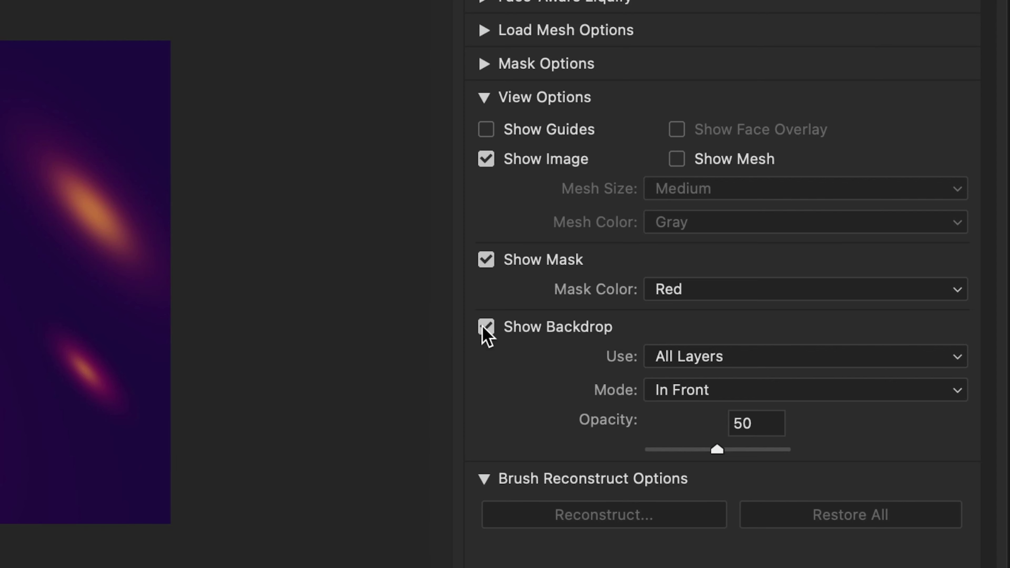
pyautogui.click(486, 327)
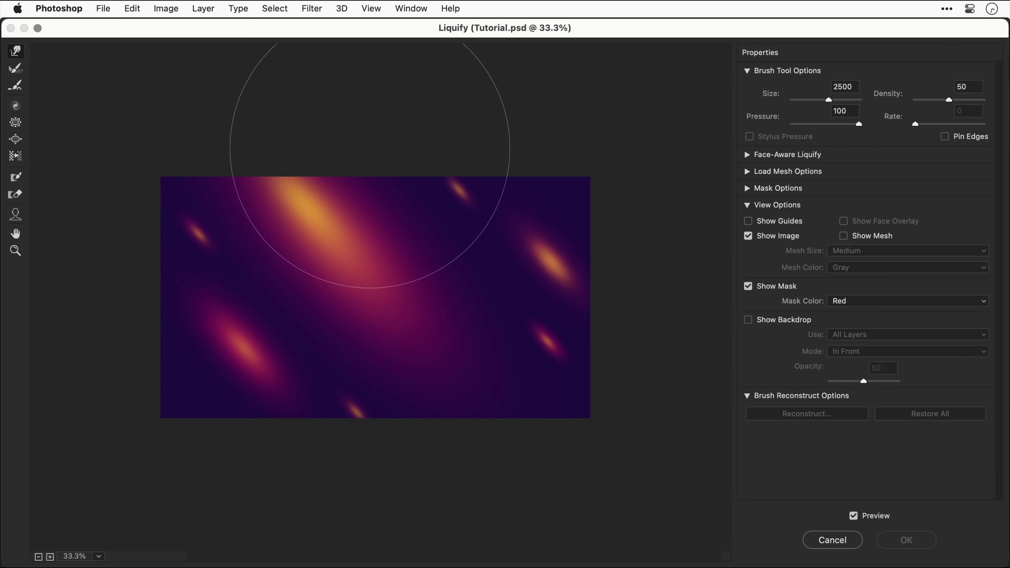
pyautogui.moveTo(370, 148); pyautogui.dragTo(371, 343)
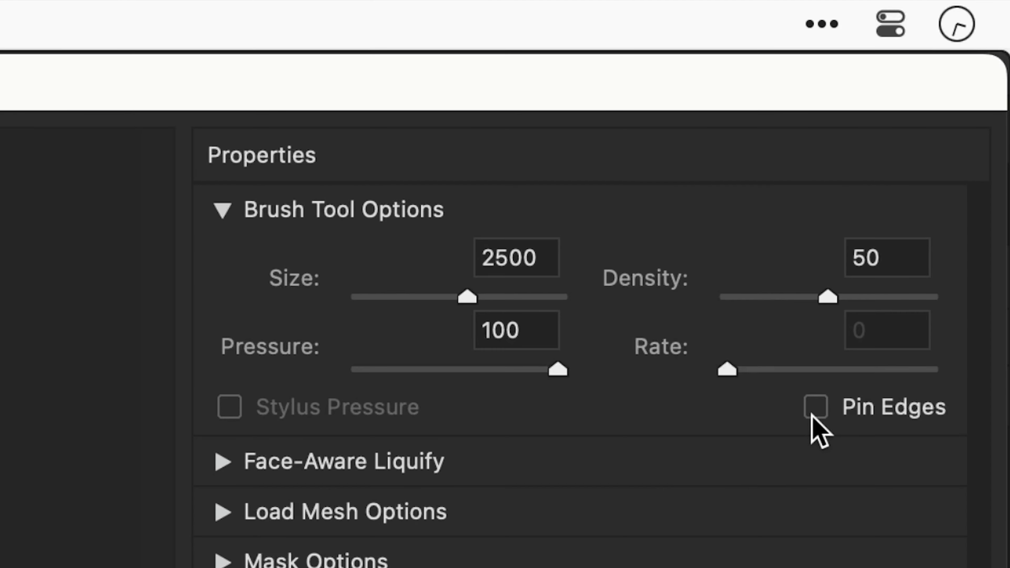
pyautogui.click(945, 136)
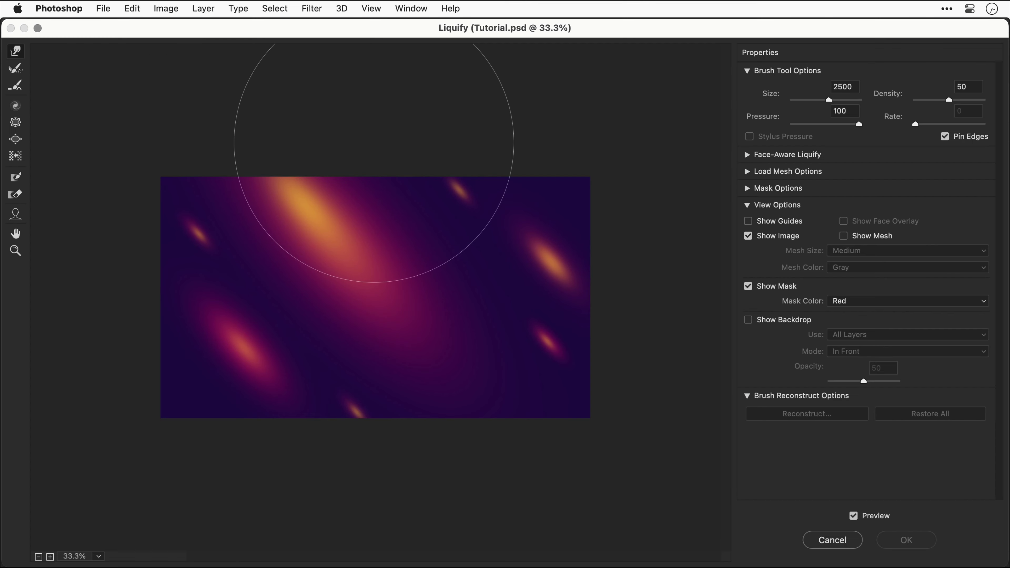
# Step: Warp the orange streaks into flowing S-curves and a purple swirl, then apply Liquify
pyautogui.moveTo(372, 79); pyautogui.dragTo(373, 353)
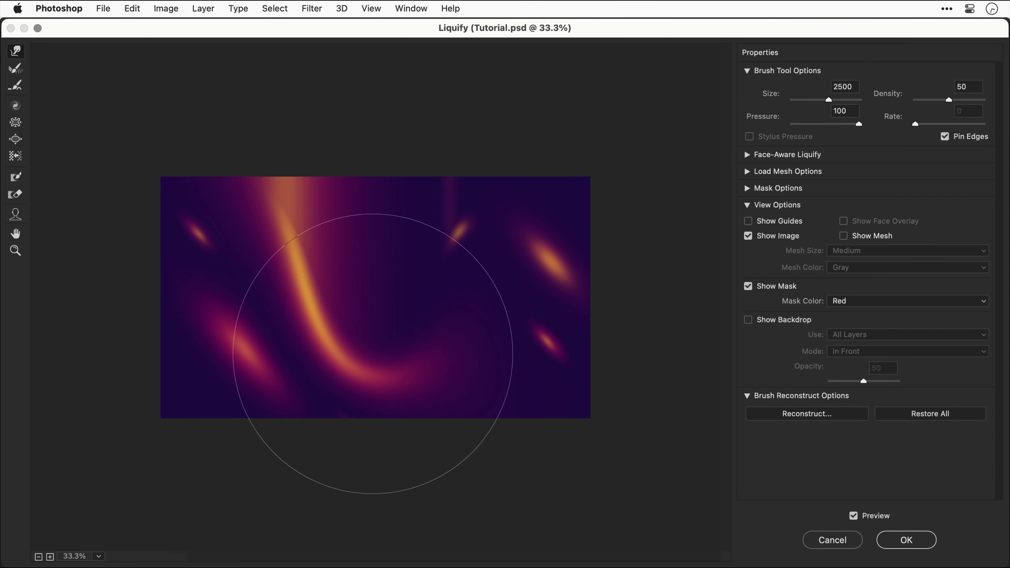
pyautogui.moveTo(560, 275)
pyautogui.mouseDown()
pyautogui.moveTo(435, 292)
pyautogui.moveTo(330, 290)
pyautogui.mouseUp()
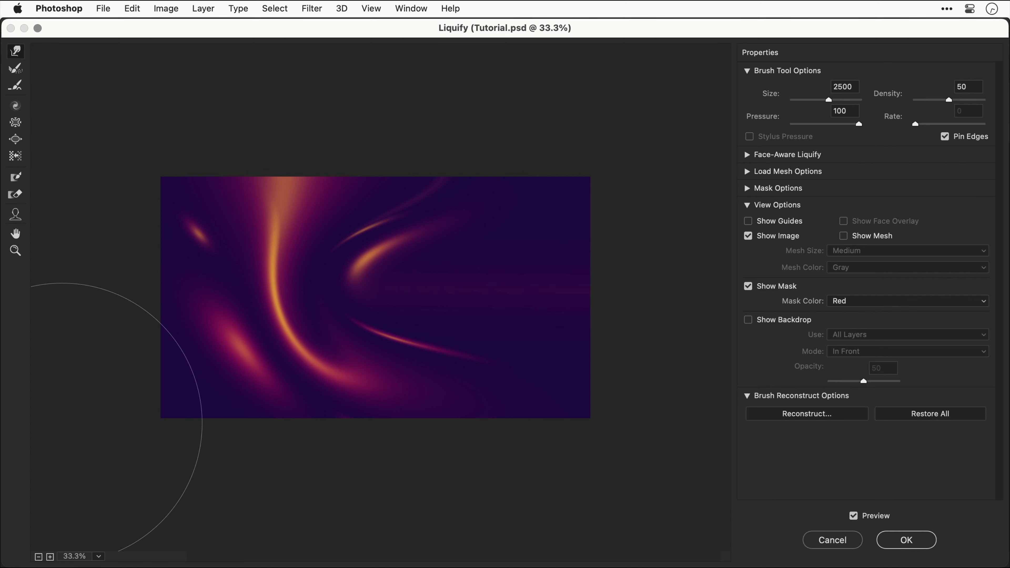
pyautogui.moveTo(153, 398)
pyautogui.mouseDown()
pyautogui.moveTo(267, 345)
pyautogui.moveTo(422, 243)
pyautogui.mouseUp()
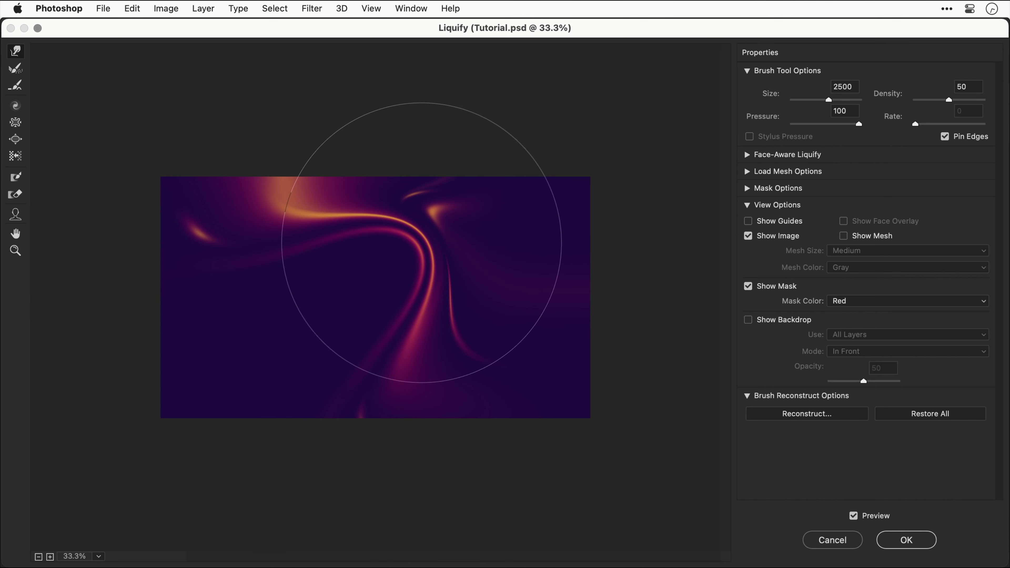
pyautogui.press('super+z')
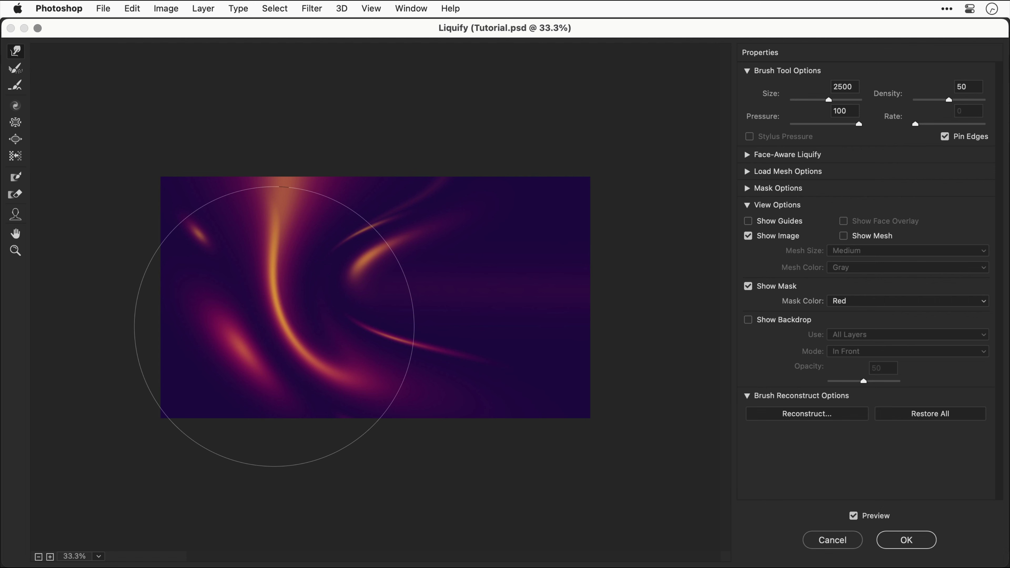
pyautogui.moveTo(274, 326)
pyautogui.mouseDown()
pyautogui.moveTo(243, 322)
pyautogui.moveTo(336, 293)
pyautogui.moveTo(469, 275)
pyautogui.mouseUp()
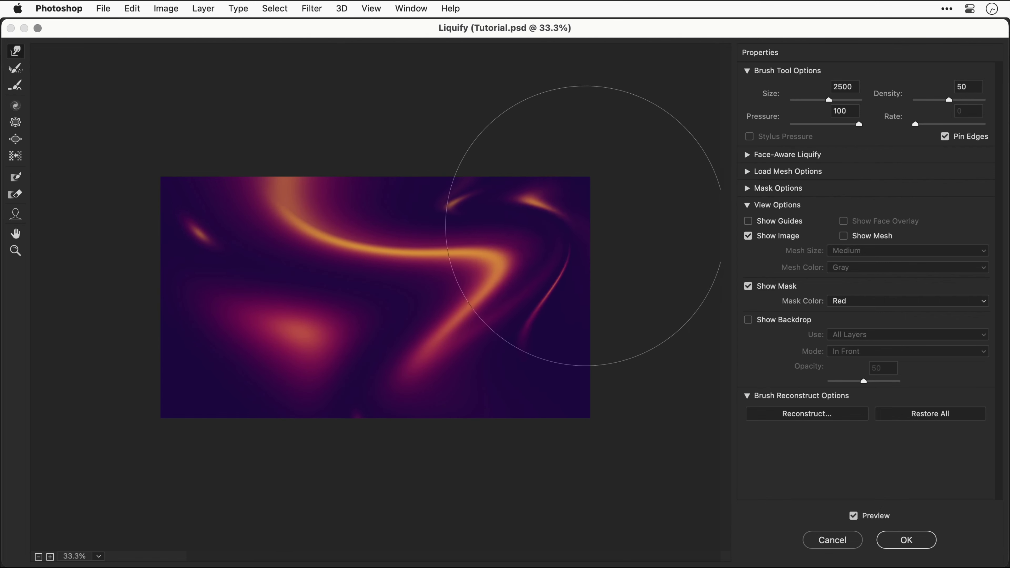
pyautogui.moveTo(585, 225); pyautogui.dragTo(651, 197)
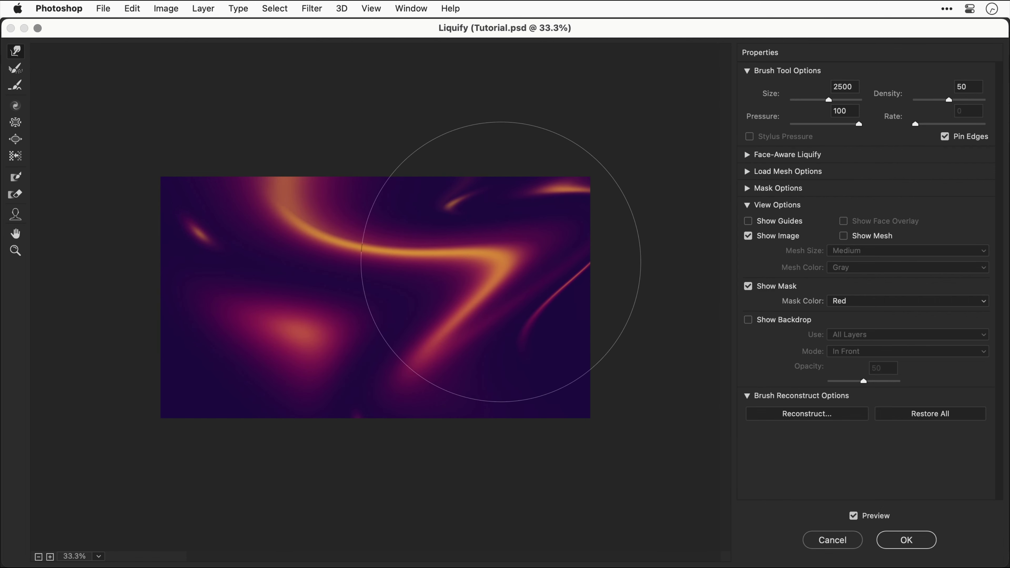
pyautogui.moveTo(438, 254)
pyautogui.mouseDown()
pyautogui.moveTo(414, 306)
pyautogui.moveTo(178, 350)
pyautogui.moveTo(131, 388)
pyautogui.mouseUp()
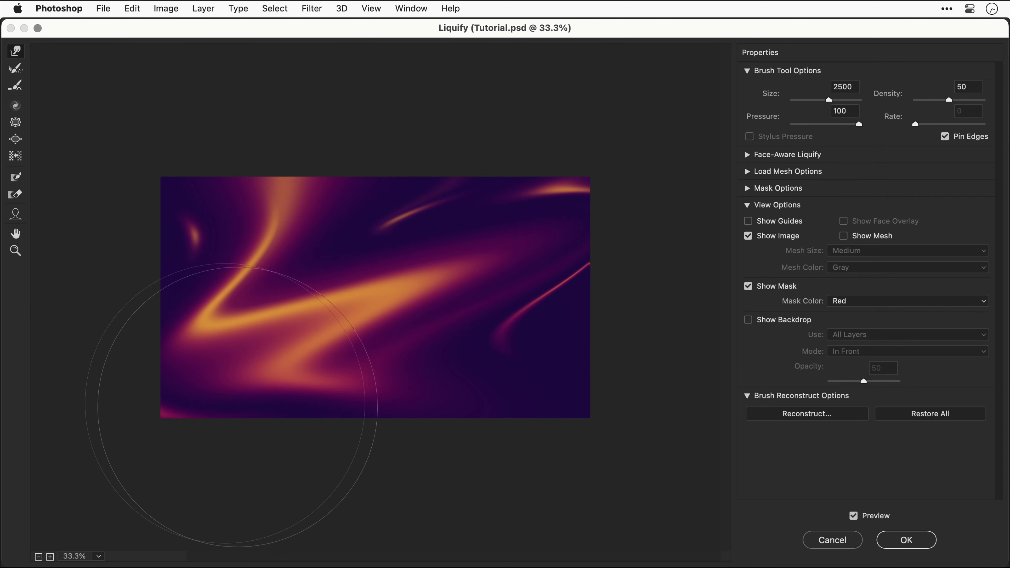
pyautogui.moveTo(638, 475)
pyautogui.mouseDown()
pyautogui.moveTo(473, 440)
pyautogui.moveTo(338, 315)
pyautogui.moveTo(230, 253)
pyautogui.mouseUp()
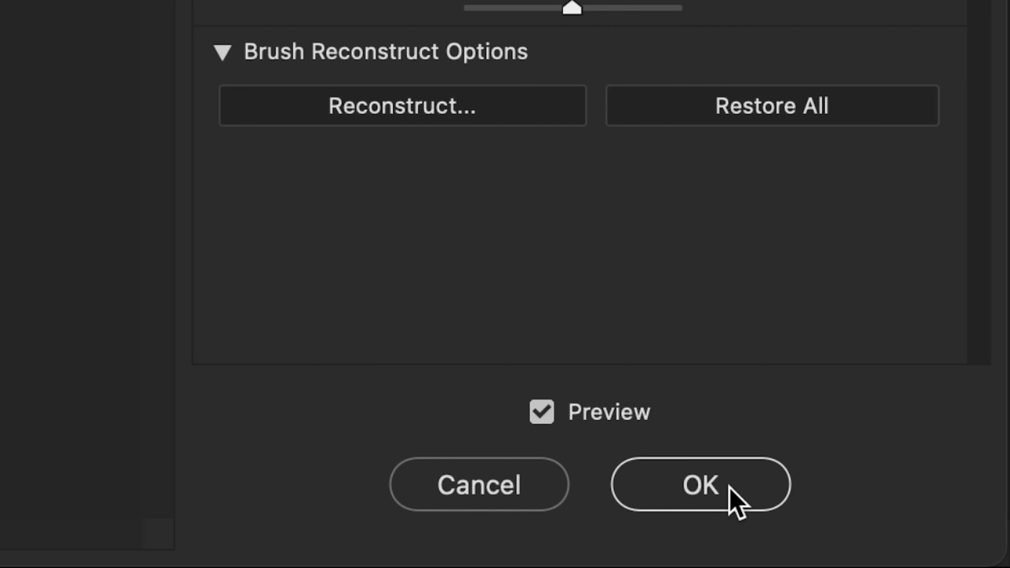
pyautogui.click(730, 487)
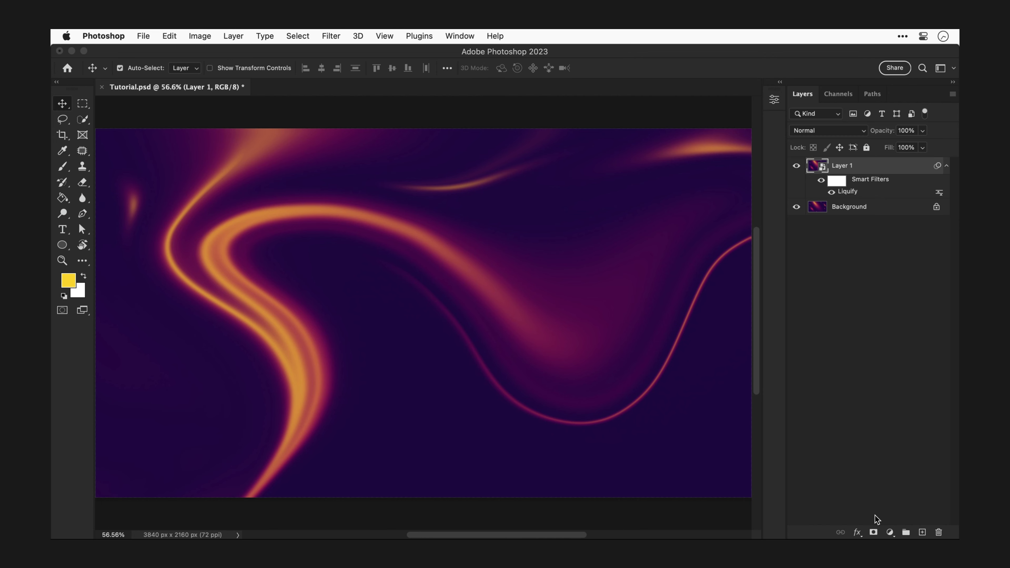
# Step: Duplicate the Background as a smart-object copy and move it above Layer 1
pyautogui.click(871, 213)
pyautogui.hotkey('ctrl', 'j')
pyautogui.rightClick(873, 203)
pyautogui.click(823, 354)
pyautogui.hotkey('ctrl', 'shift', ']')
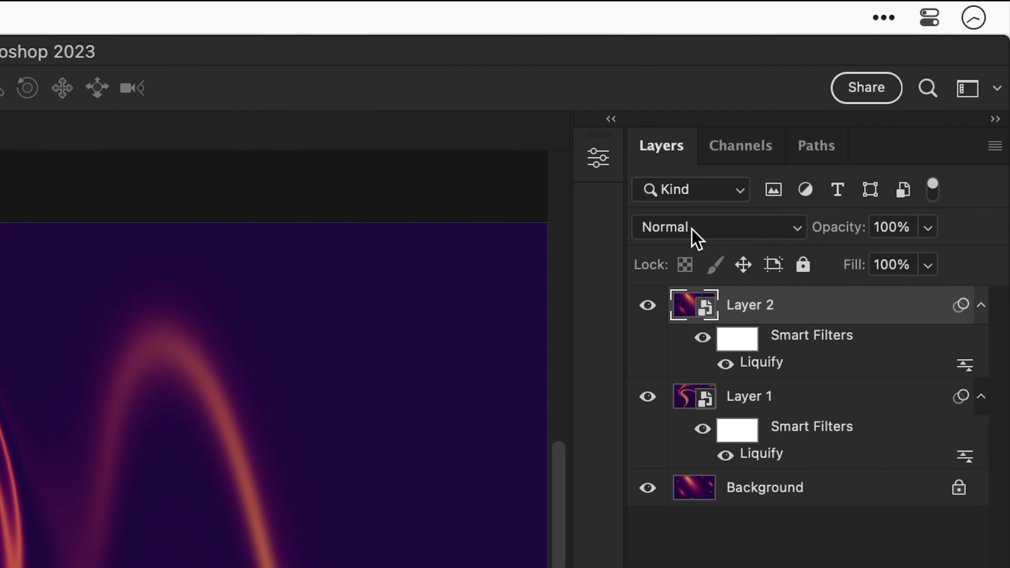
# Step: Set Layer 2 to Screen blending at 30% opacity, hide it, and select Layer 1
pyautogui.click(694, 237)
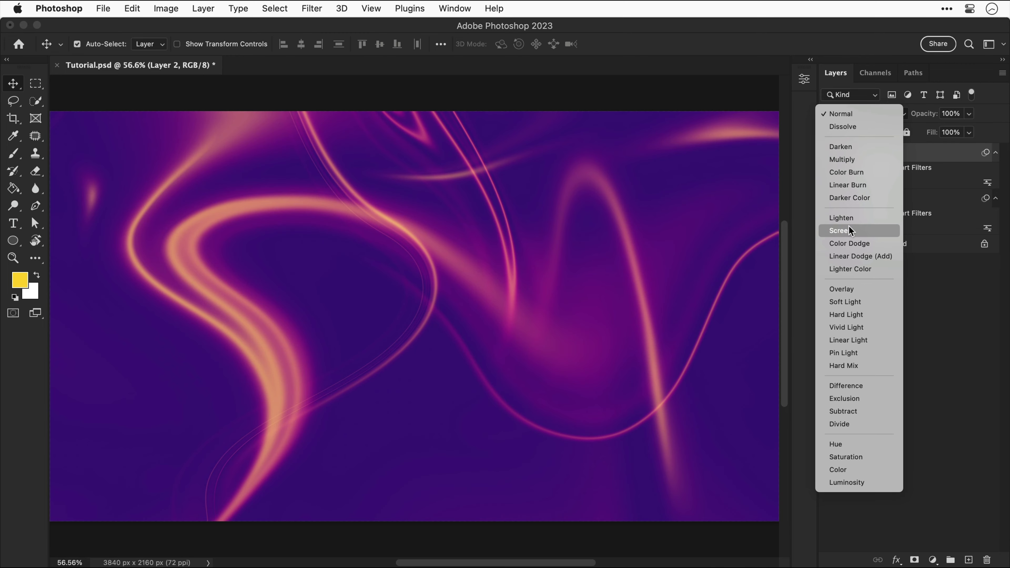
pyautogui.click(840, 231)
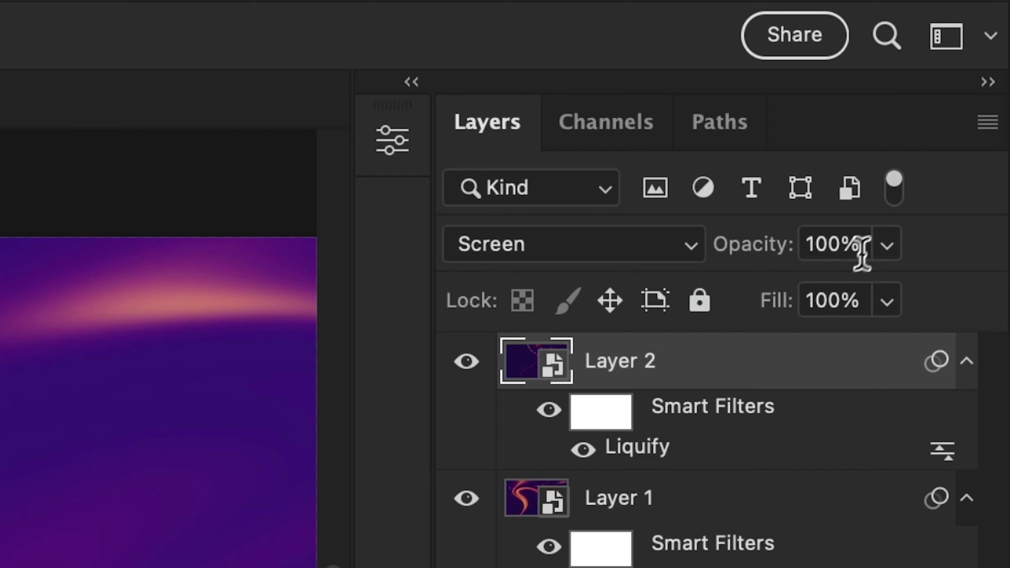
pyautogui.click(968, 113)
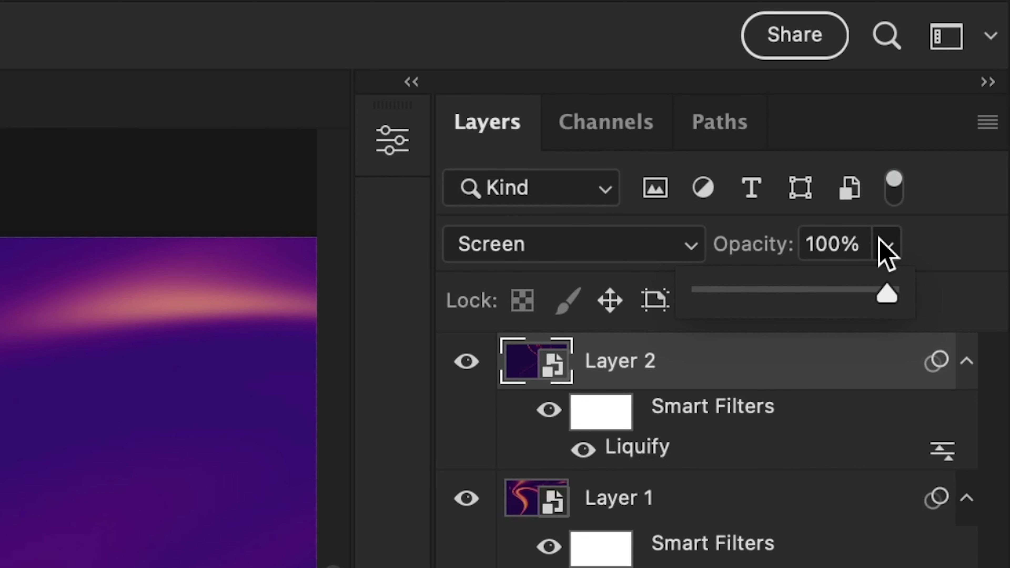
pyautogui.moveTo(881, 265); pyautogui.dragTo(741, 295)
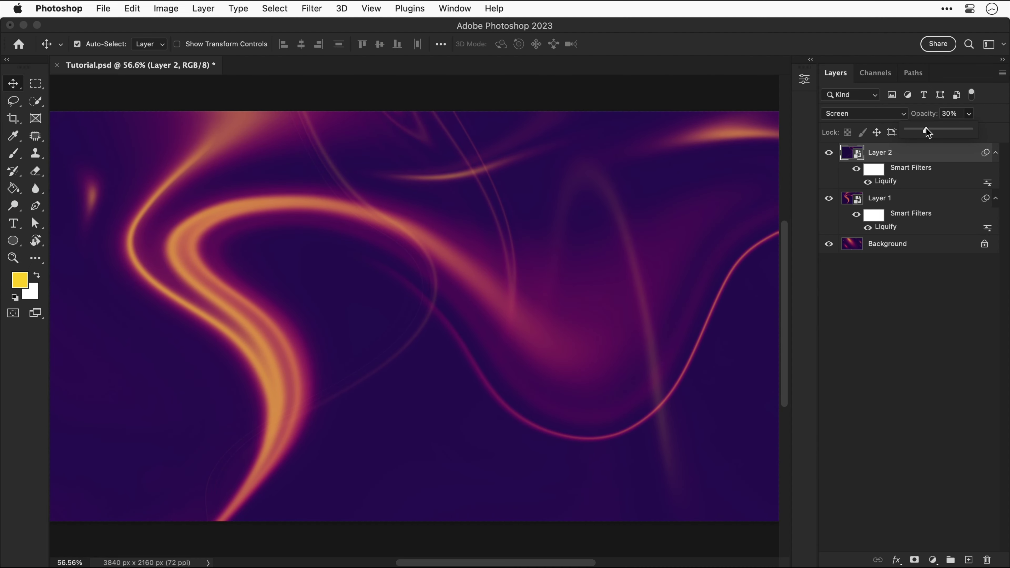
pyautogui.moveTo(927, 128); pyautogui.dragTo(927, 128)
pyautogui.click(473, 302)
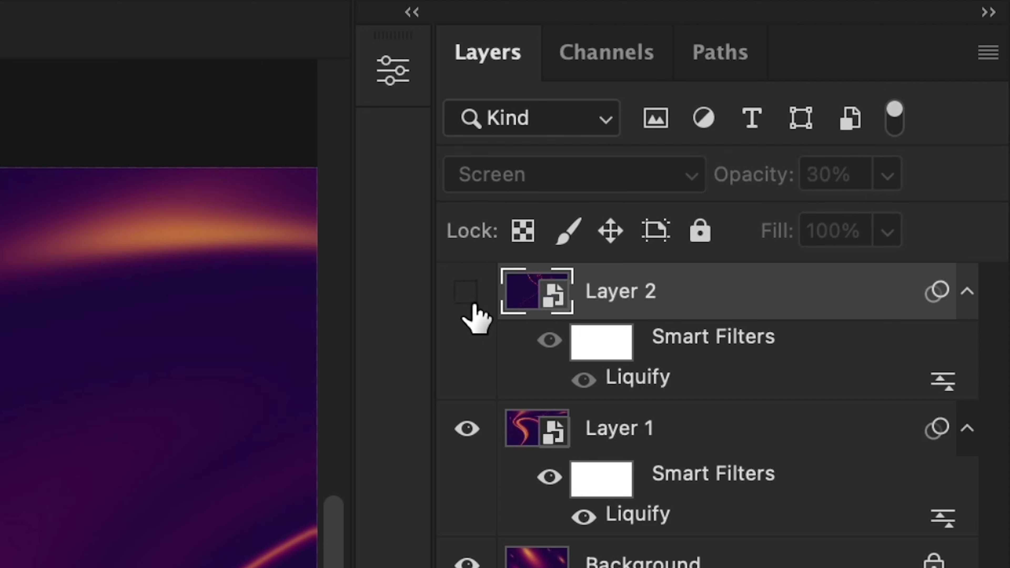
pyautogui.click(705, 442)
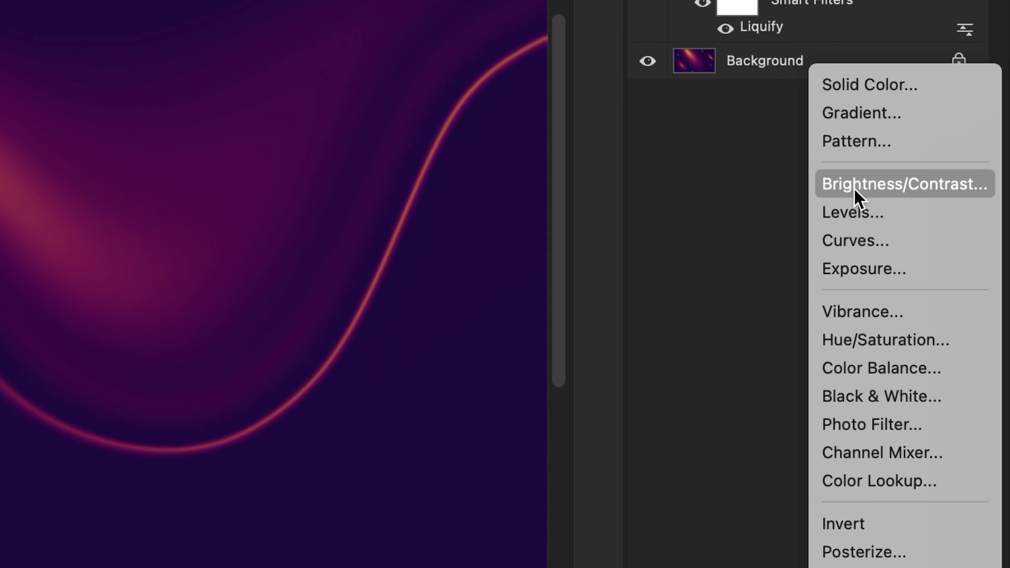
# Step: Add a Brightness/Contrast adjustment layer above Layer 1 with Brightness set to 38
pyautogui.click(855, 189)
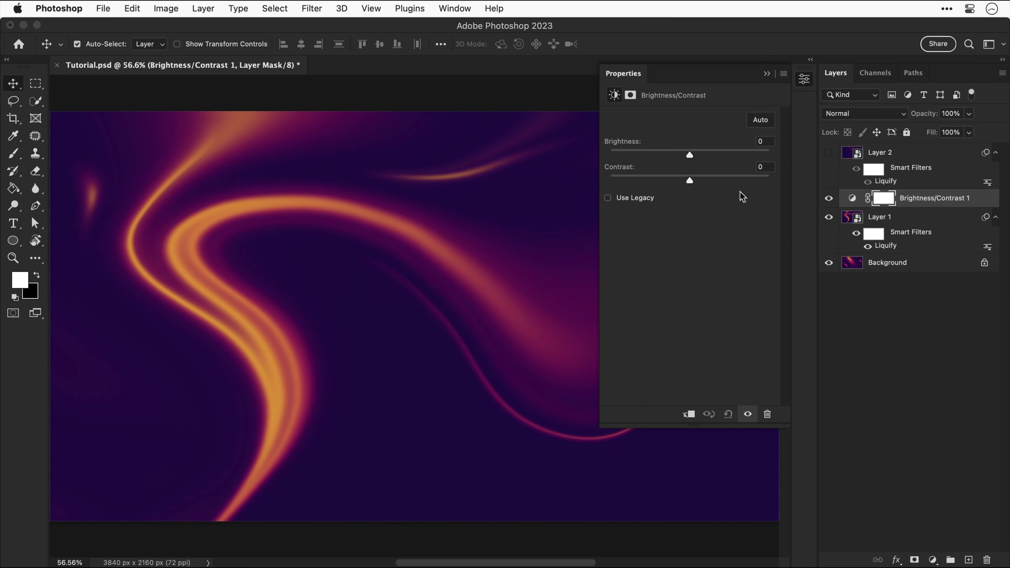
pyautogui.moveTo(692, 153)
pyautogui.mouseDown()
pyautogui.moveTo(731, 147)
pyautogui.moveTo(710, 148)
pyautogui.mouseUp()
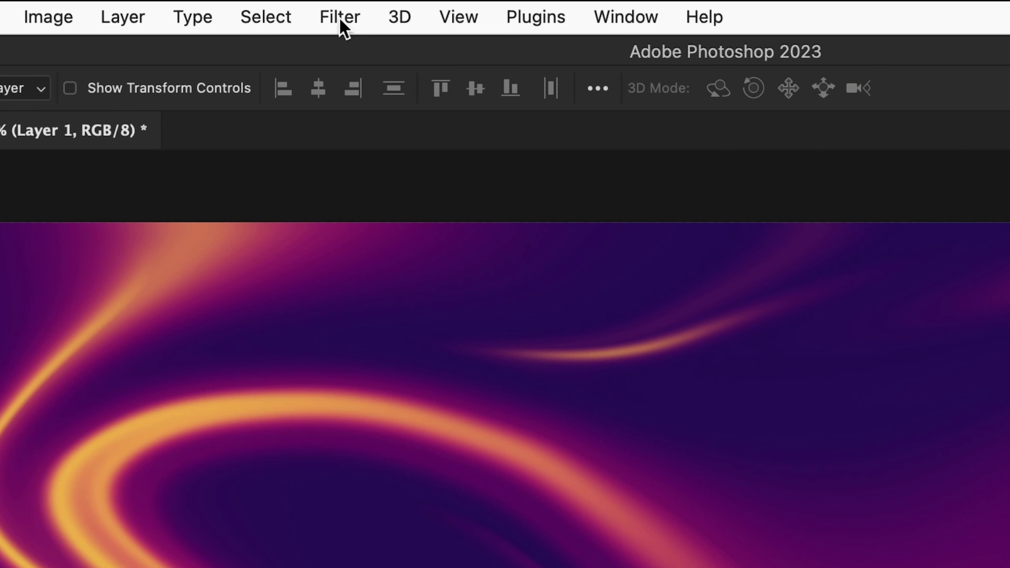
# Step: Start a Field Blur on Layer 1 and set the first pin's blur to zero
pyautogui.click(312, 9)
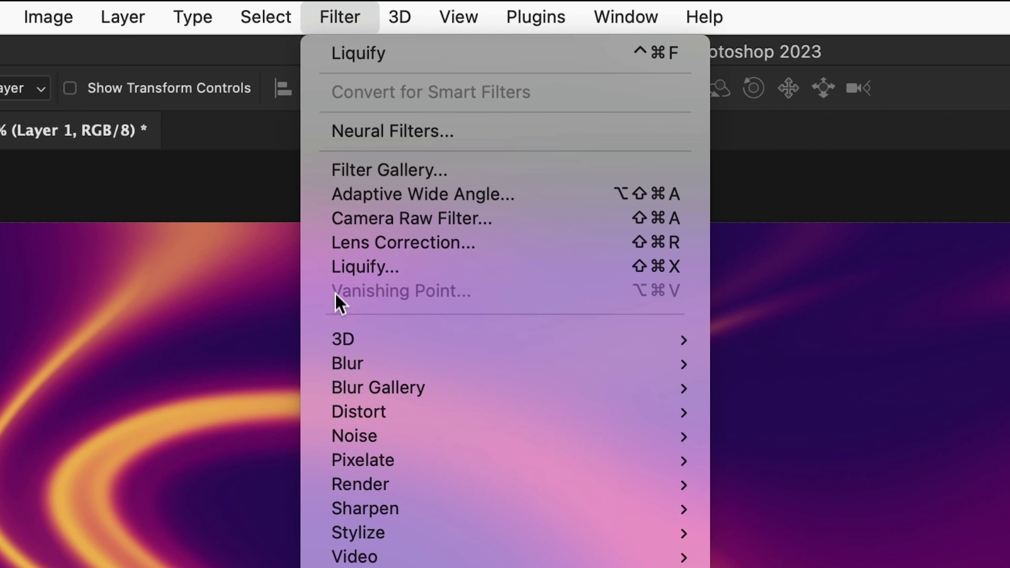
pyautogui.moveTo(338, 399)
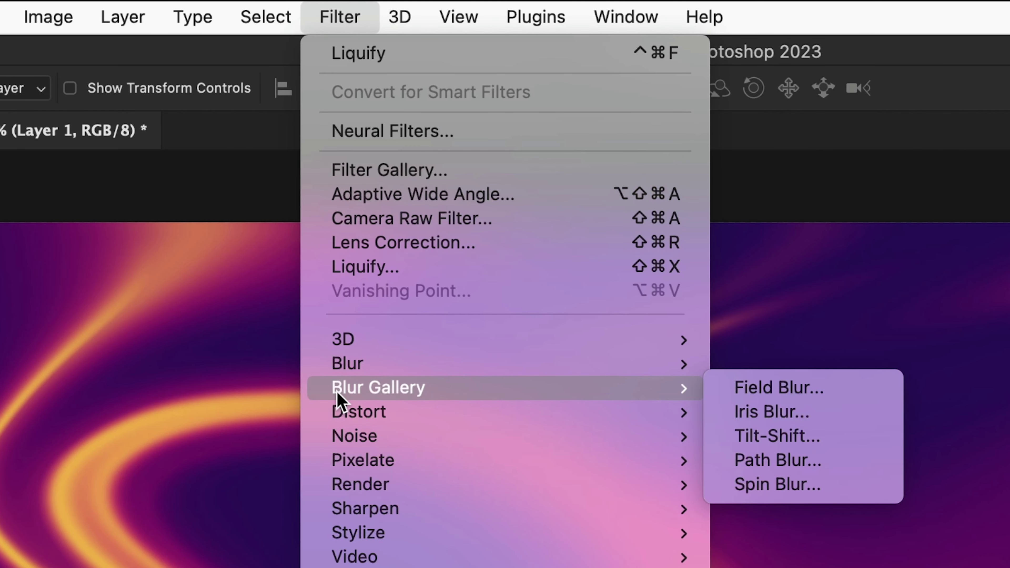
pyautogui.click(744, 394)
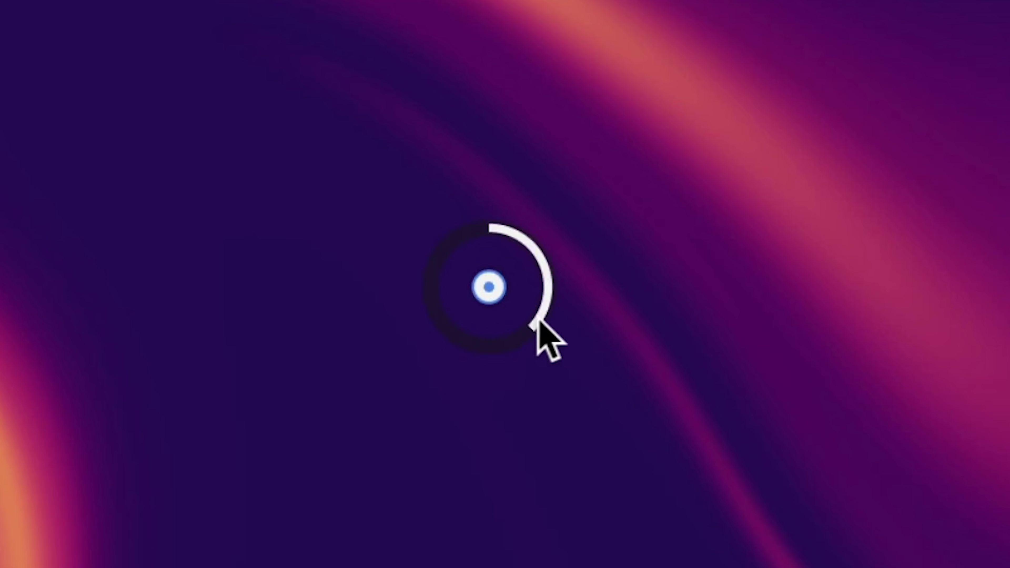
pyautogui.moveTo(441, 328); pyautogui.dragTo(432, 301)
pyautogui.moveTo(514, 230); pyautogui.dragTo(492, 225)
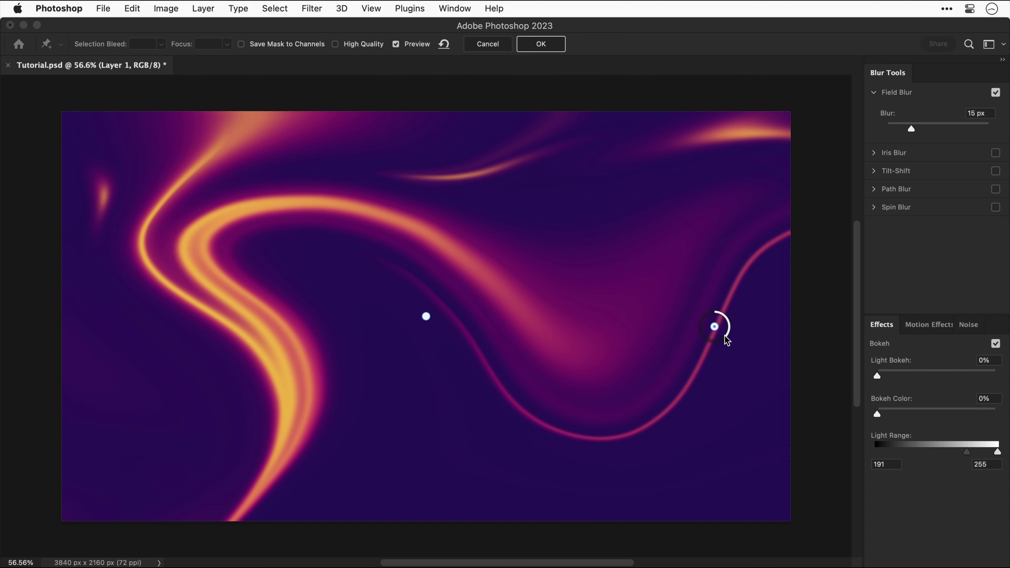
# Step: Blur around the first pin and add pins on the right pink curve and left orange band
pyautogui.moveTo(721, 344); pyautogui.dragTo(705, 335)
pyautogui.click(615, 416)
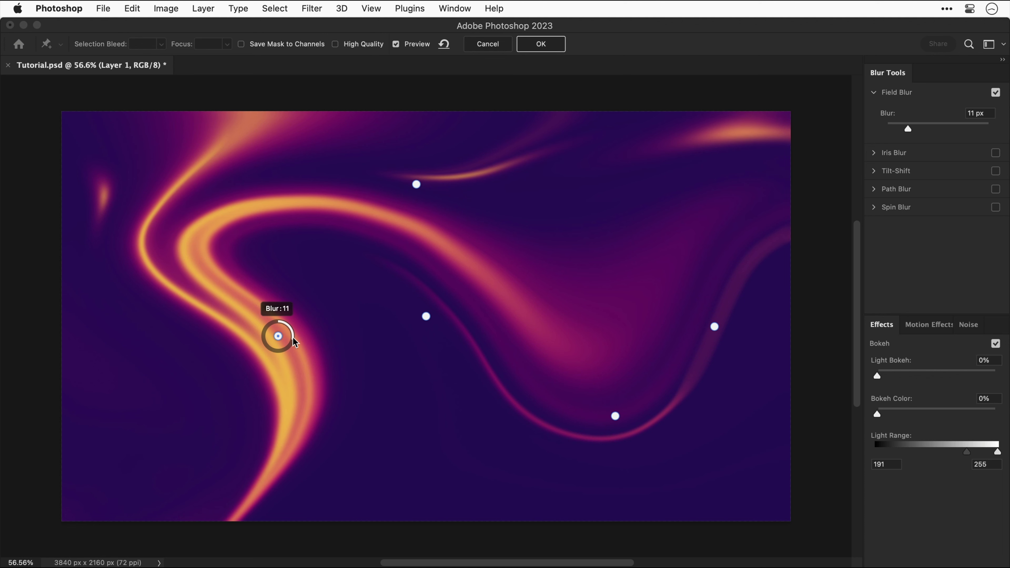
pyautogui.click(264, 481)
pyautogui.moveTo(248, 482); pyautogui.dragTo(256, 488)
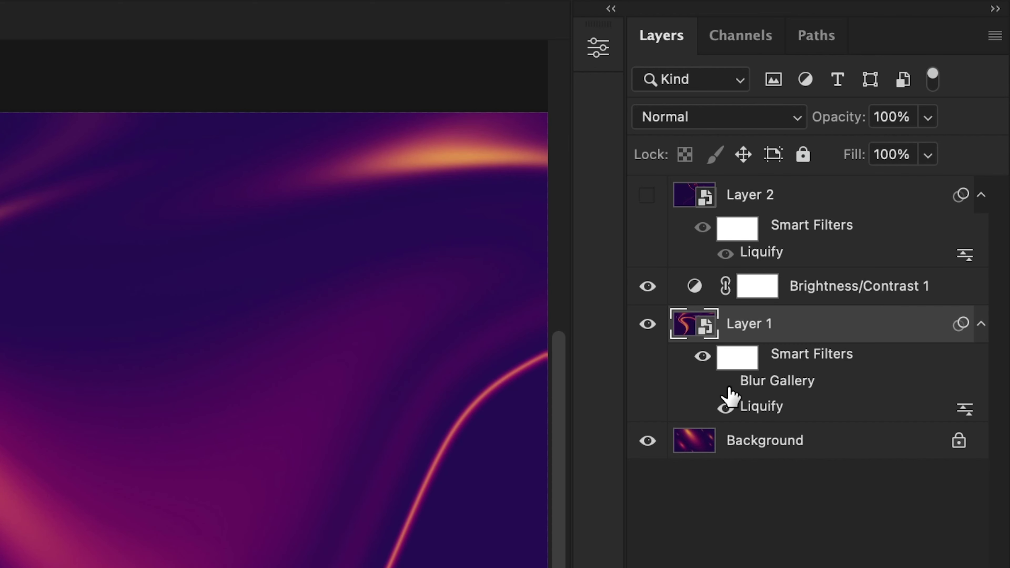
# Step: Reopen Layer 1's Liquify smart filter, dismissing the smart filter preview warning
pyautogui.doubleClick(766, 412)
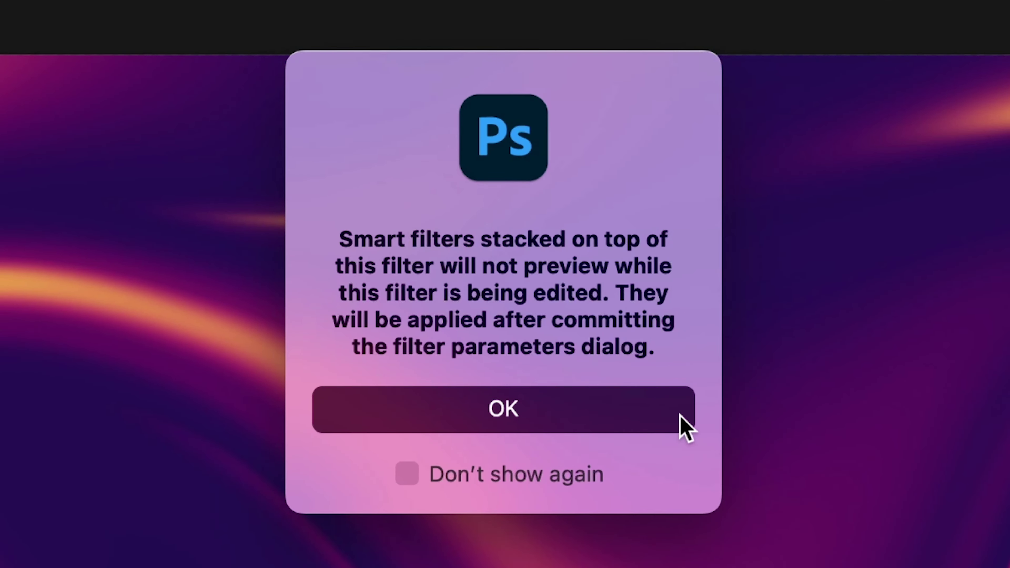
pyautogui.click(680, 417)
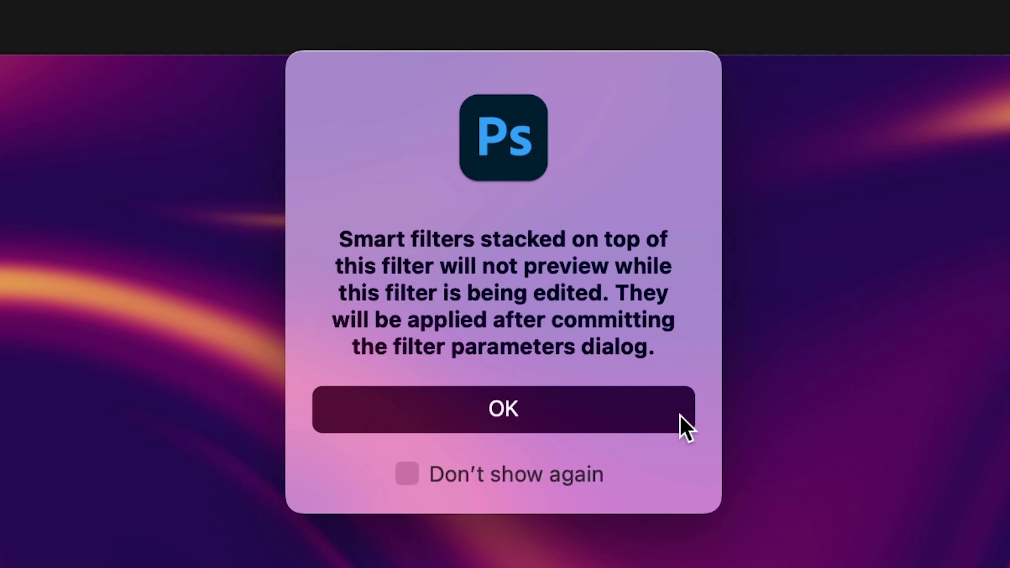
pyautogui.scroll(-1, 578, 260)
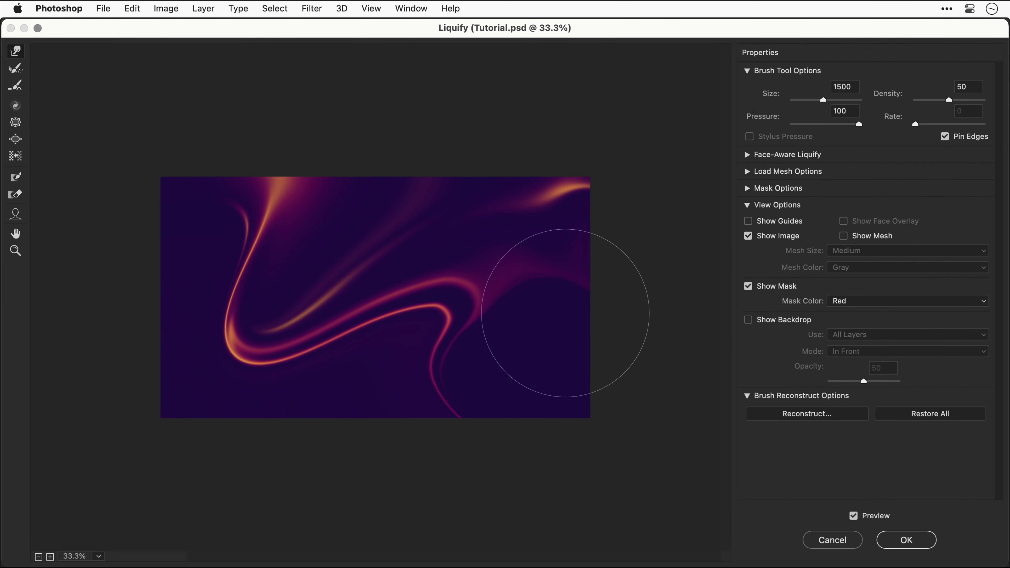
pyautogui.press('Return')
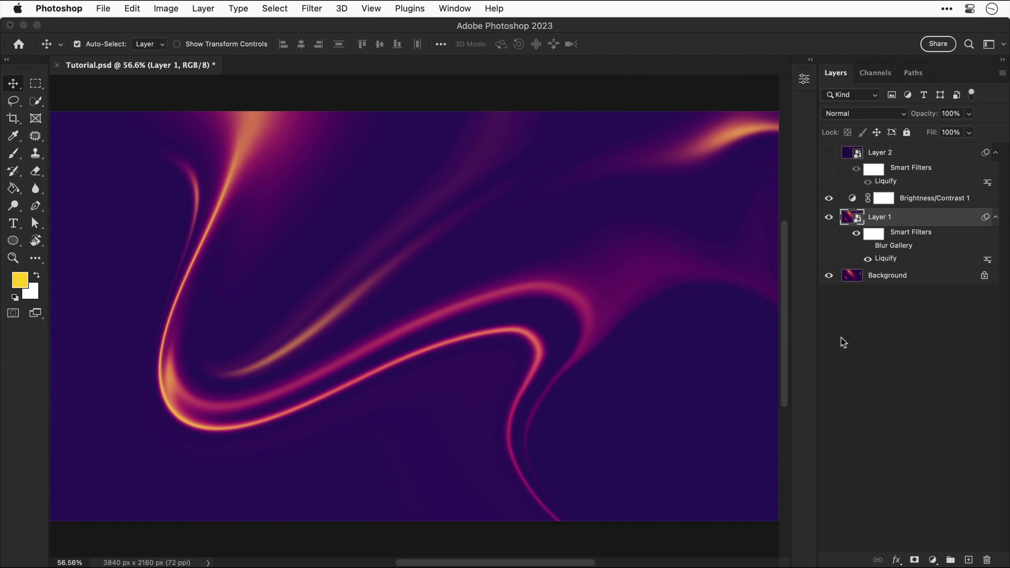
pyautogui.click(912, 351)
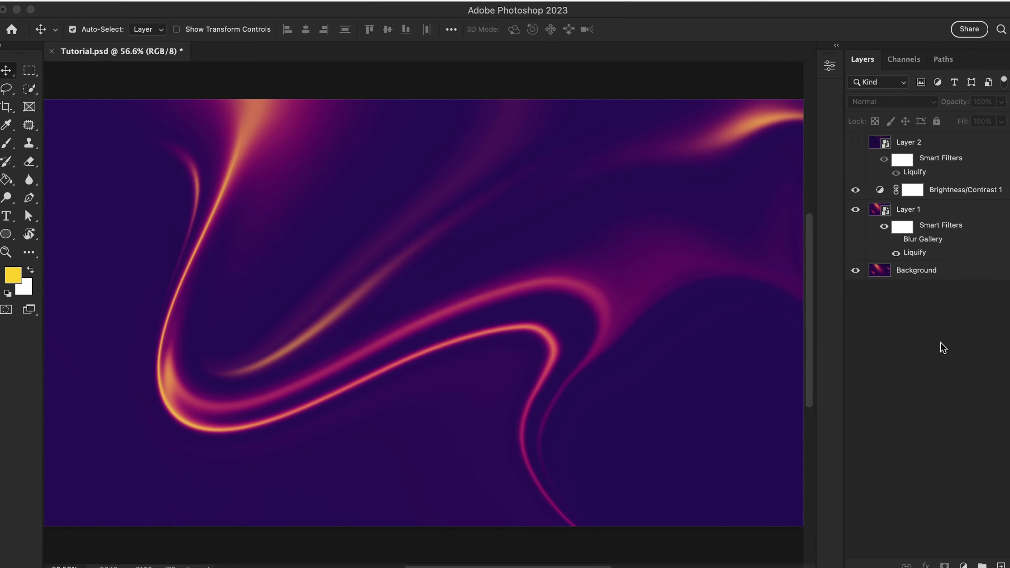